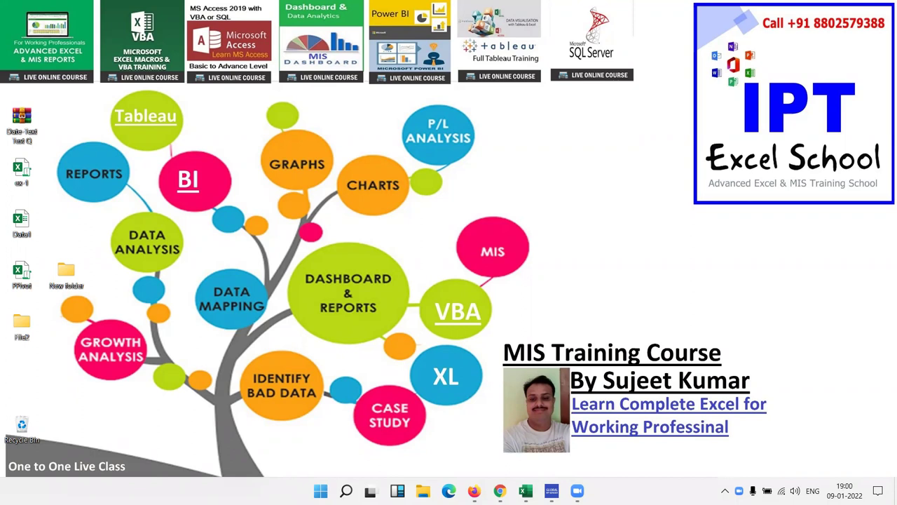
Bring the Book1 workbook forward and select the ID/Name/City/Amt header area
{"action": "mouse_move", "coordinate": [526, 485]}
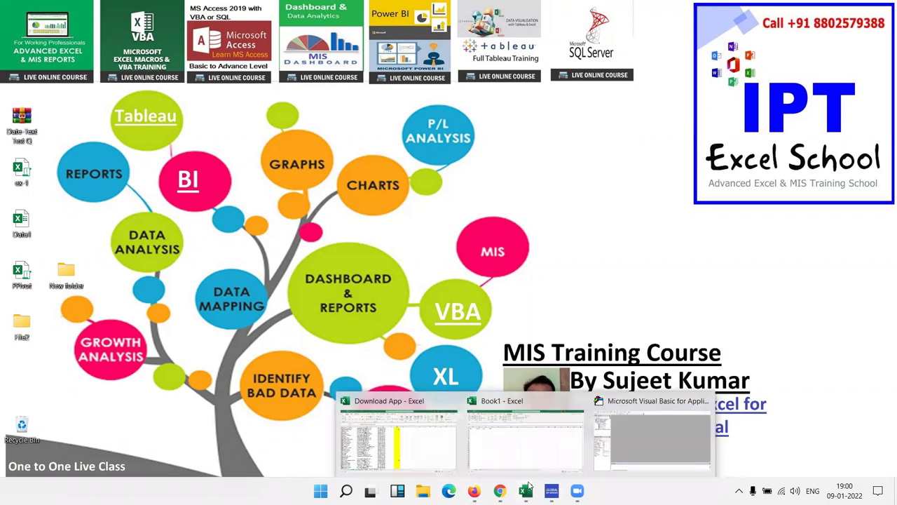
{"action": "left_click", "coordinate": [525, 455]}
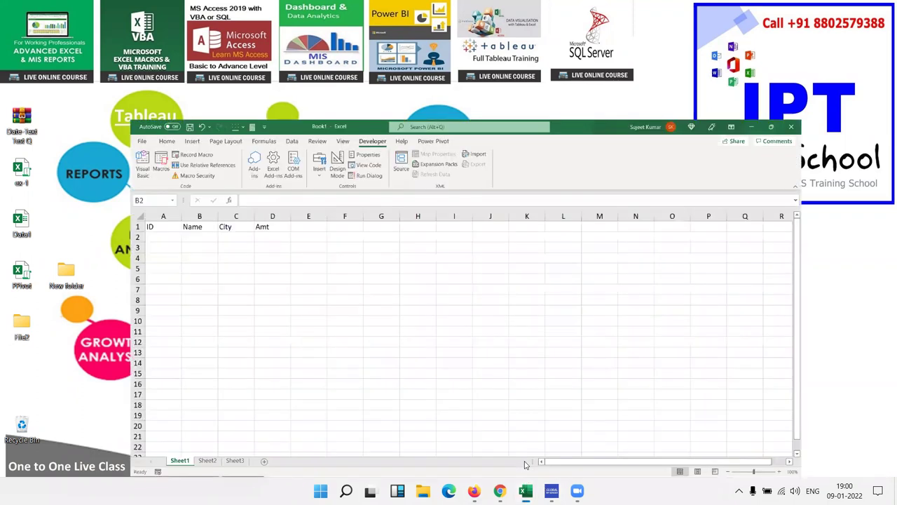
{"action": "left_click", "coordinate": [53, 157]}
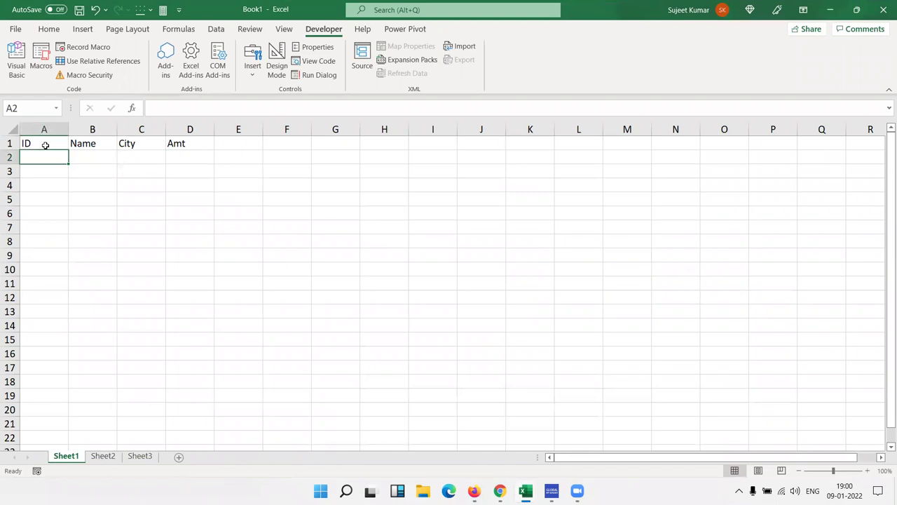
{"action": "left_click_drag", "start_coordinate": [44, 143], "coordinate": [171, 164]}
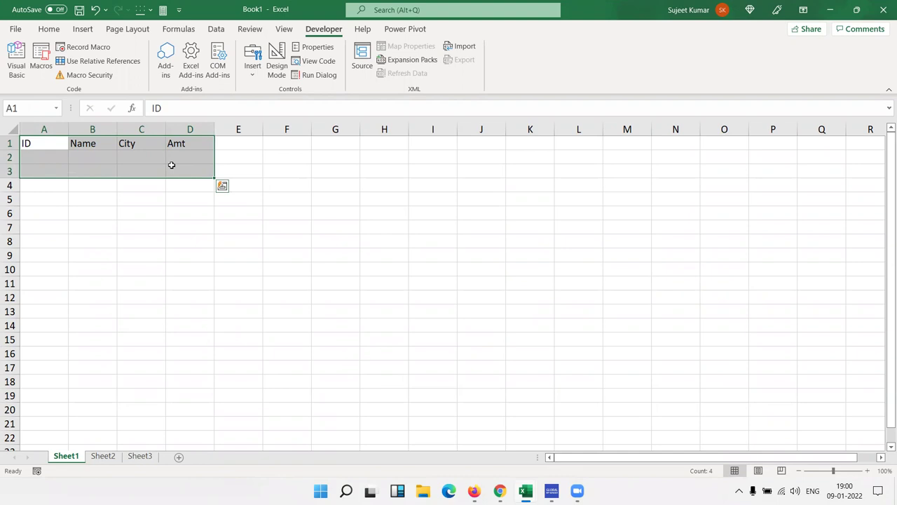
Try entering 11 in B2, cancel it with Esc, then select an empty cell
{"action": "left_click", "coordinate": [102, 157]}
{"action": "type", "text": "11"}
{"action": "key", "text": "Escape"}
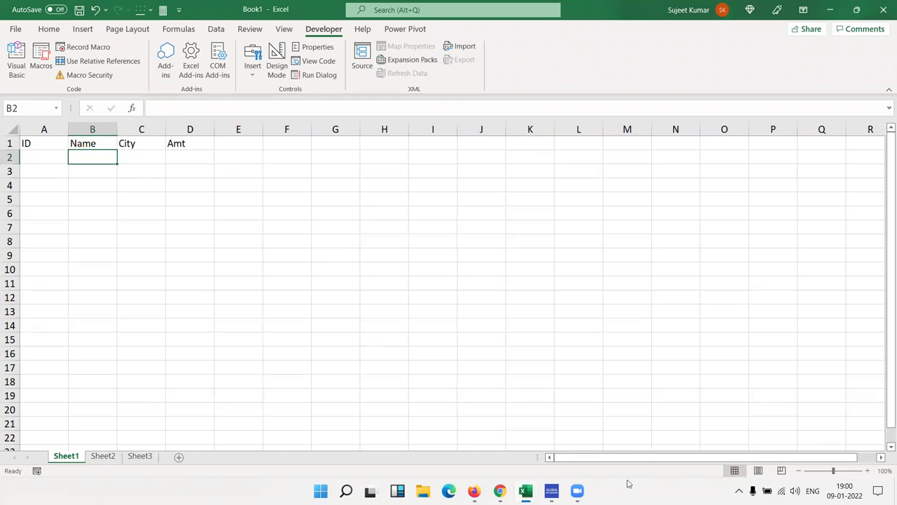
{"action": "mouse_move", "coordinate": [577, 491]}
{"action": "left_click", "coordinate": [411, 186]}
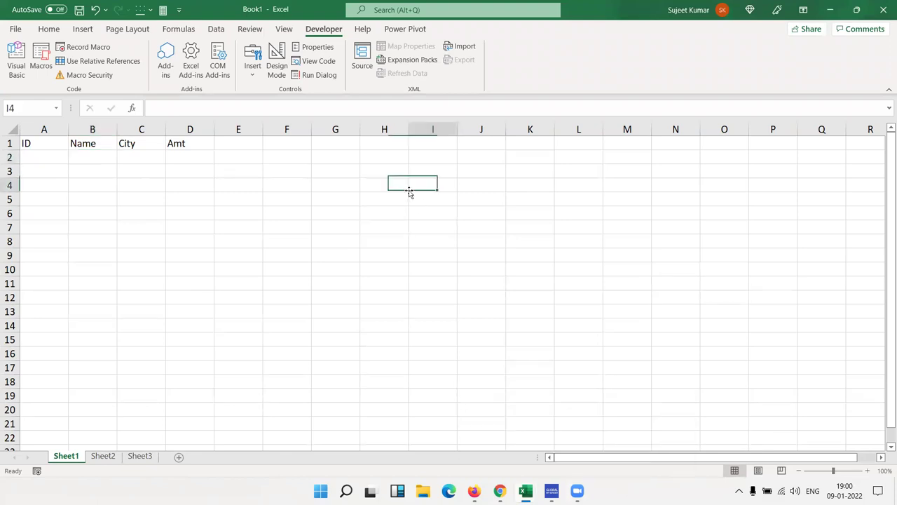
Insert UserForm1 into Book1's VBA project and drag it larger
{"action": "left_click", "coordinate": [16, 60]}
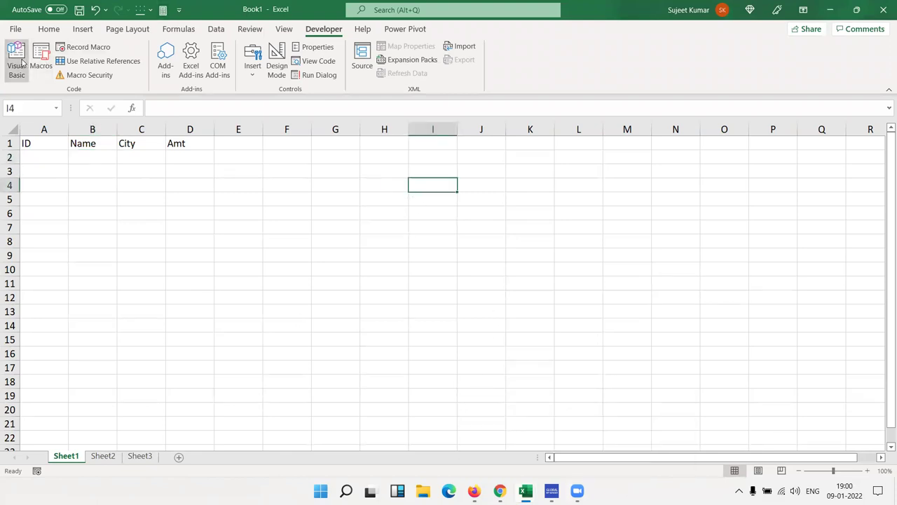
{"action": "left_click", "coordinate": [83, 26]}
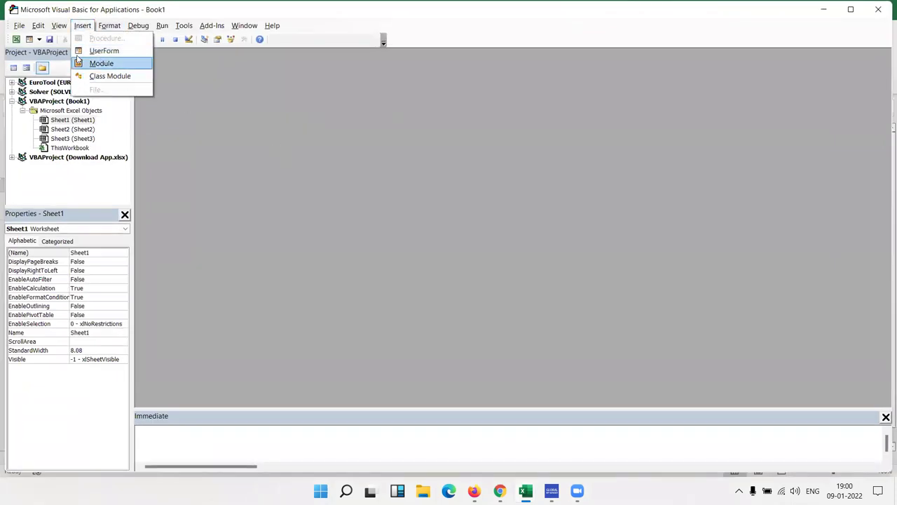
{"action": "left_click", "coordinate": [102, 50]}
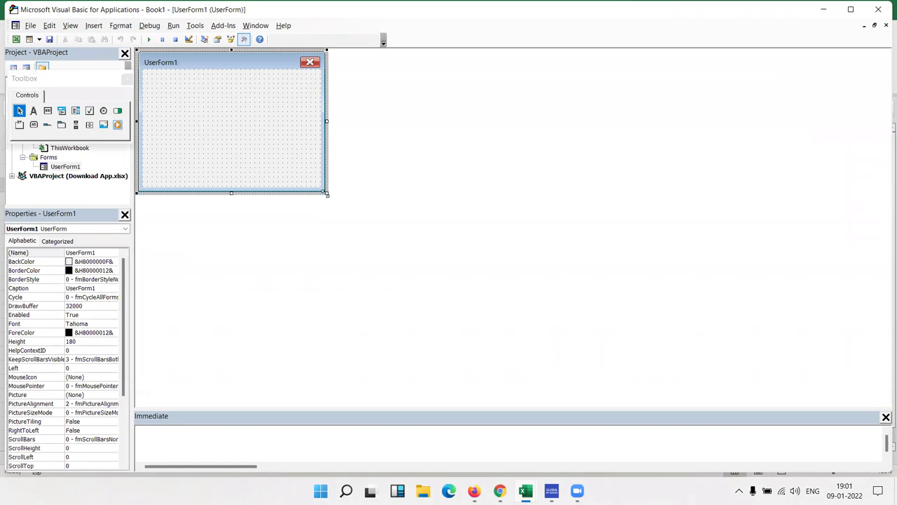
{"action": "left_click_drag", "start_coordinate": [326, 192], "coordinate": [460, 258]}
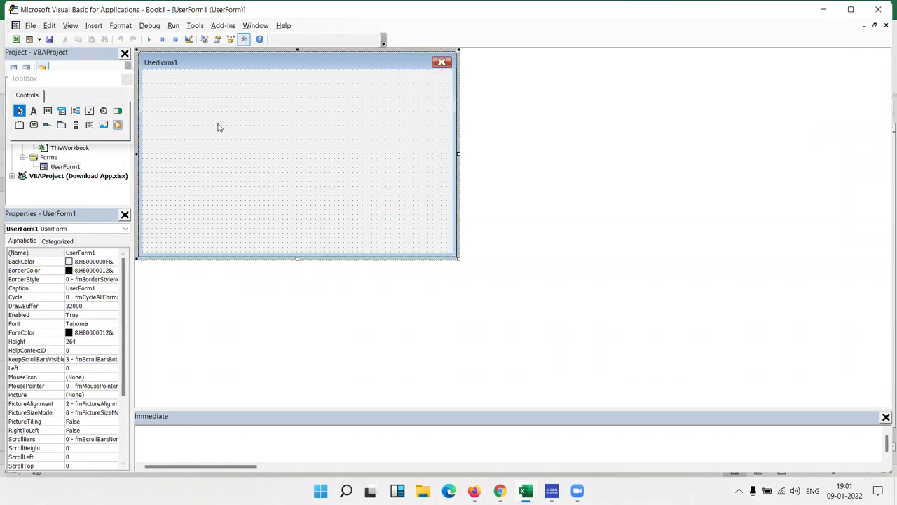
Set the form's Caption property to 'Data Entry'
{"action": "left_click", "coordinate": [102, 288]}
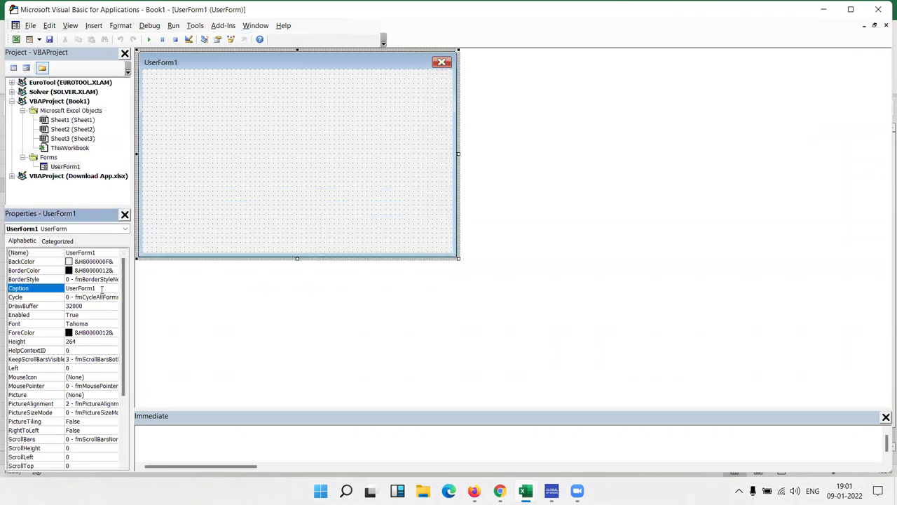
{"action": "type", "text": "Data Entry"}
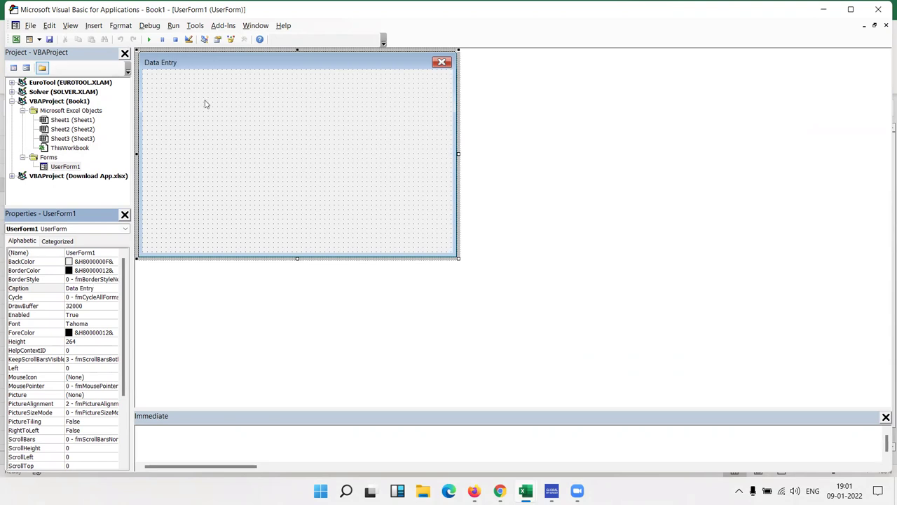
{"action": "left_click", "coordinate": [205, 104]}
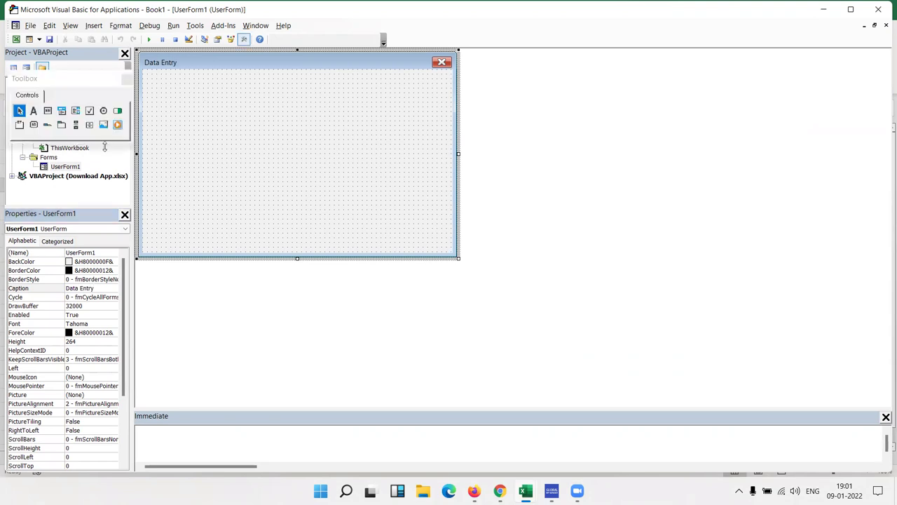
Draw a short TextBox1, wide TextBox2 and TextBox3, and a narrower TextBox4 on the form
{"action": "left_click_drag", "start_coordinate": [151, 83], "coordinate": [190, 103]}
{"action": "left_click", "coordinate": [47, 111]}
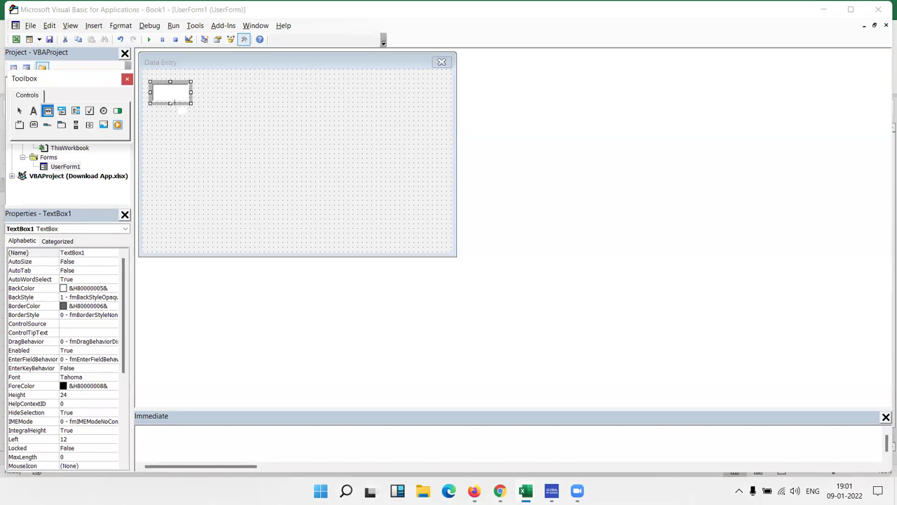
{"action": "mouse_move", "coordinate": [153, 130]}
{"action": "left_mouse_down"}
{"action": "mouse_move", "coordinate": [193, 150]}
{"action": "mouse_move", "coordinate": [302, 149]}
{"action": "left_mouse_up"}
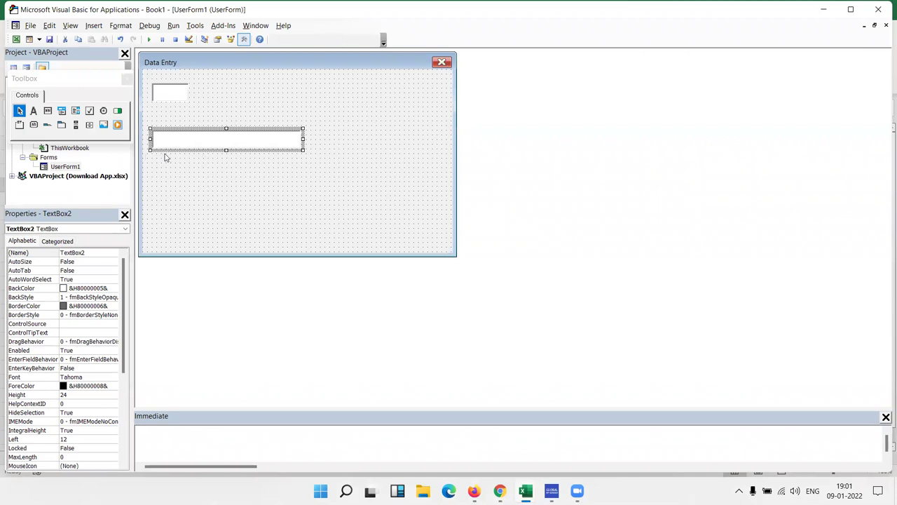
{"action": "mouse_move", "coordinate": [166, 152]}
{"action": "left_mouse_down"}
{"action": "mouse_move", "coordinate": [189, 153]}
{"action": "mouse_move", "coordinate": [190, 184]}
{"action": "left_mouse_up"}
{"action": "left_click_drag", "start_coordinate": [187, 176], "coordinate": [186, 210]}
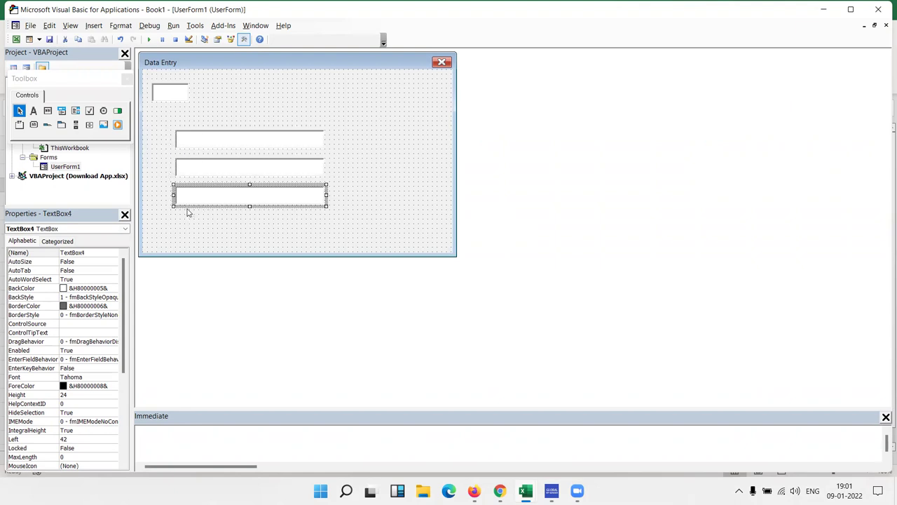
{"action": "left_click_drag", "start_coordinate": [326, 196], "coordinate": [228, 195]}
{"action": "left_click", "coordinate": [341, 212]}
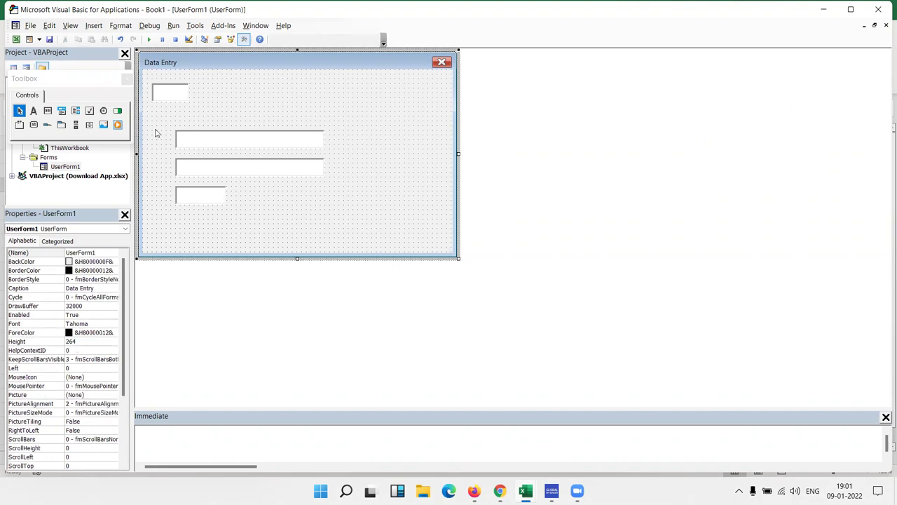
{"action": "left_click_drag", "start_coordinate": [156, 91], "coordinate": [178, 98]}
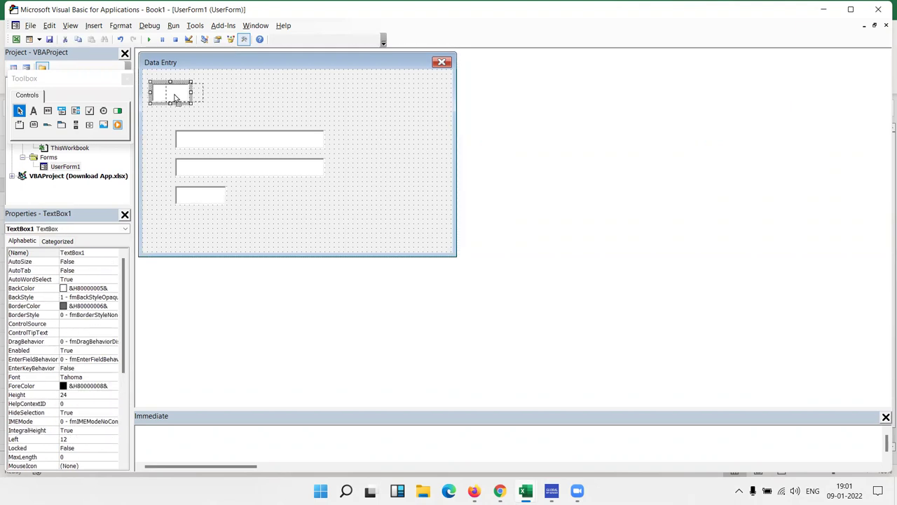
Add a label captioned 'ID' left of the first text box
{"action": "left_click", "coordinate": [160, 128]}
{"action": "left_click", "coordinate": [34, 112]}
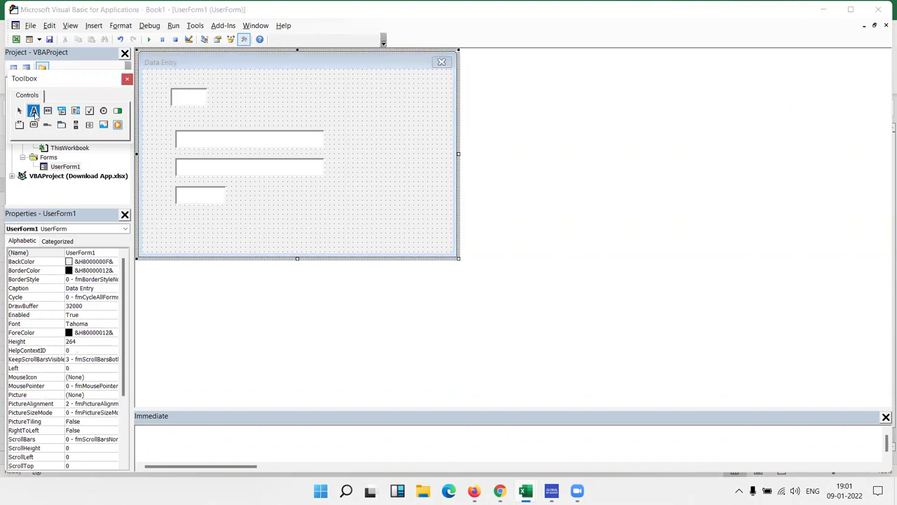
{"action": "left_click", "coordinate": [34, 112]}
{"action": "left_click_drag", "start_coordinate": [147, 90], "coordinate": [163, 107]}
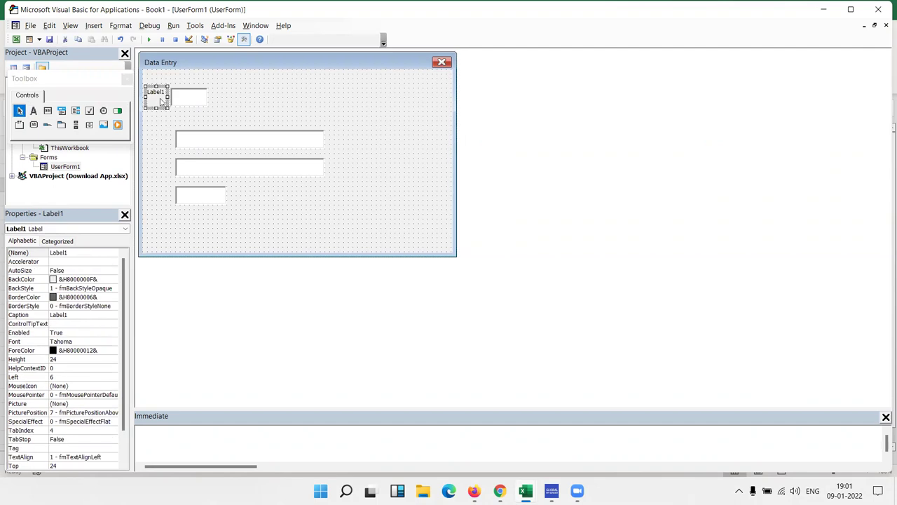
{"action": "left_click", "coordinate": [165, 99]}
{"action": "key", "text": "BackSpace"}
{"action": "key", "text": "BackSpace"}
{"action": "key", "text": "BackSpace"}
{"action": "key", "text": "BackSpace"}
{"action": "key", "text": "BackSpace"}
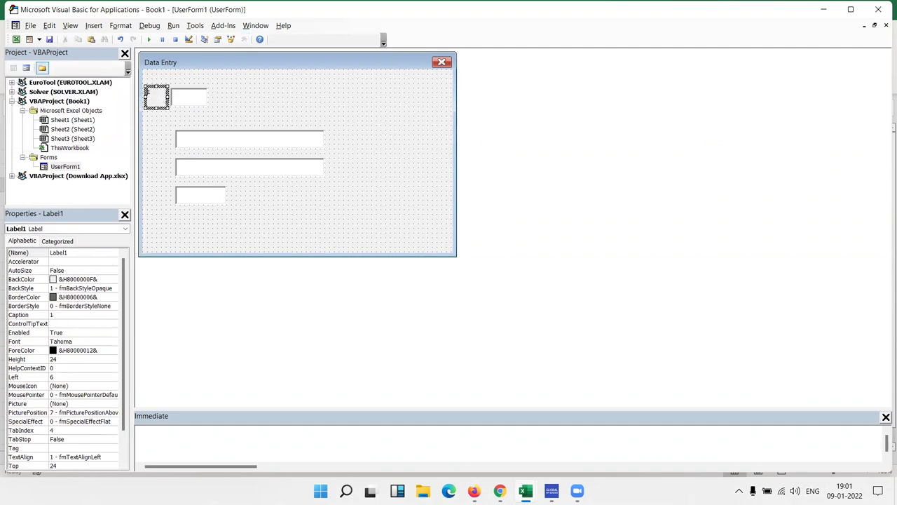
{"action": "type", "text": "ID"}
{"action": "left_click", "coordinate": [149, 156]}
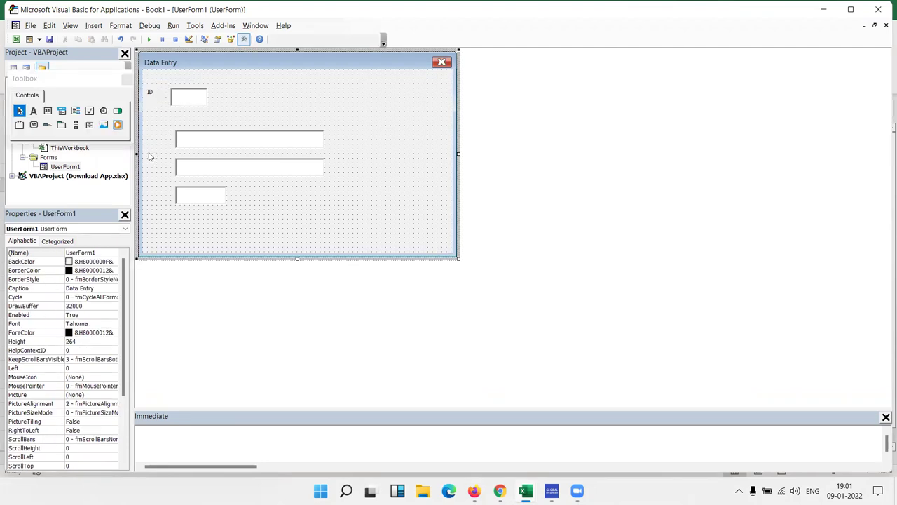
Add a 'Name' label beside the second text box, sized to fit
{"action": "left_click", "coordinate": [33, 110]}
{"action": "left_click", "coordinate": [146, 136]}
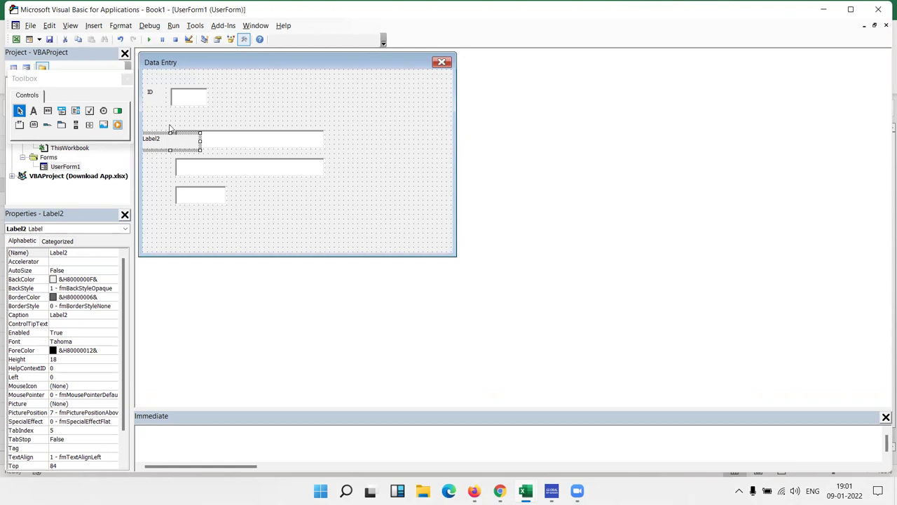
{"action": "left_click", "coordinate": [150, 140]}
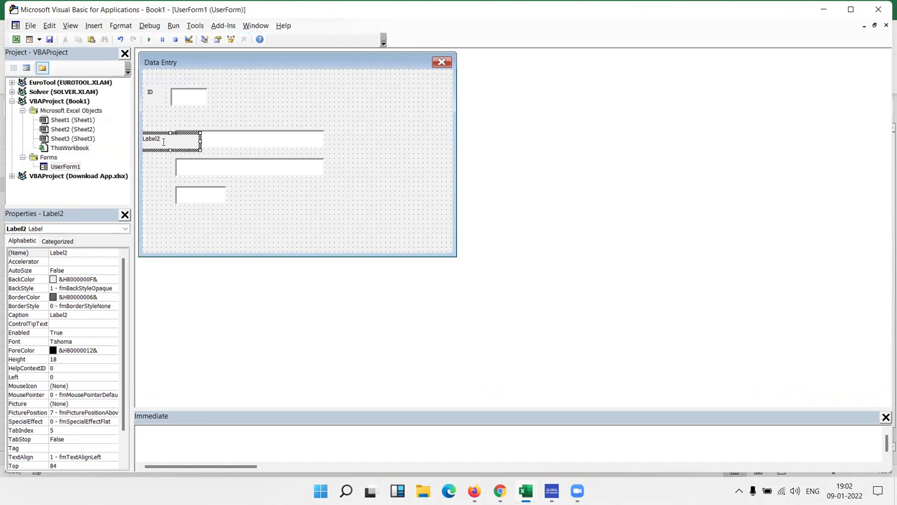
{"action": "key", "text": "BackSpace"}
{"action": "key", "text": "BackSpace"}
{"action": "key", "text": "BackSpace"}
{"action": "type", "text": "Name"}
{"action": "left_click_drag", "start_coordinate": [201, 150], "coordinate": [160, 145]}
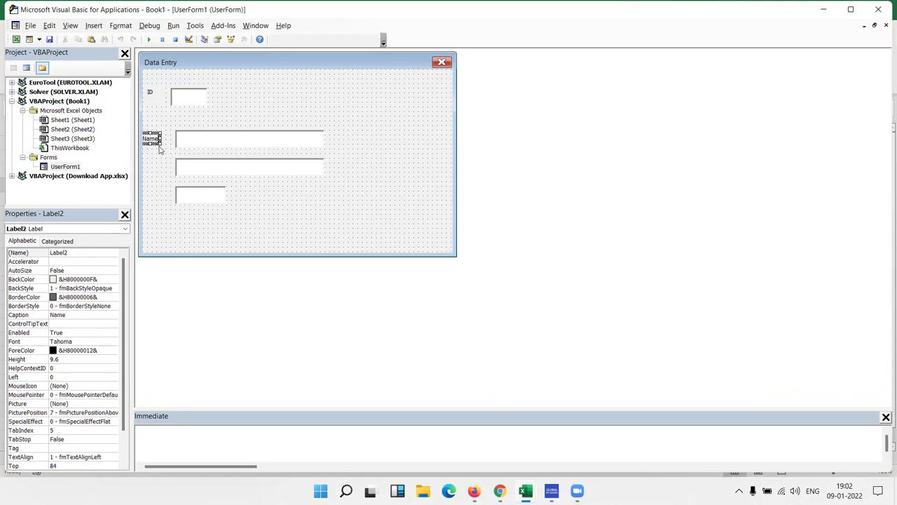
{"action": "left_click_drag", "start_coordinate": [166, 143], "coordinate": [172, 145]}
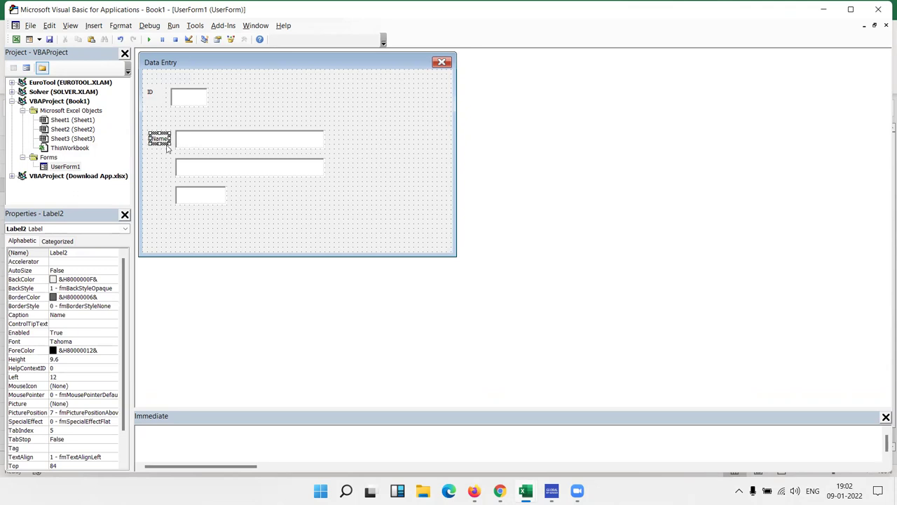
Copy the Name label below and caption it 'City'
{"action": "left_click_drag", "start_coordinate": [166, 145], "coordinate": [167, 177]}
{"action": "left_click", "coordinate": [162, 168]}
{"action": "key", "text": "BackSpace"}
{"action": "key", "text": "BackSpace"}
{"action": "key", "text": "BackSpace"}
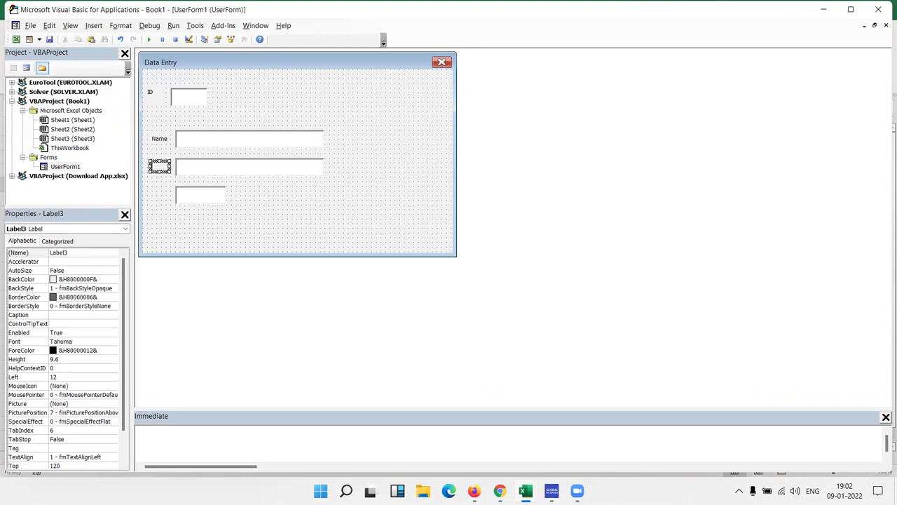
{"action": "type", "text": "City"}
{"action": "left_click", "coordinate": [165, 176]}
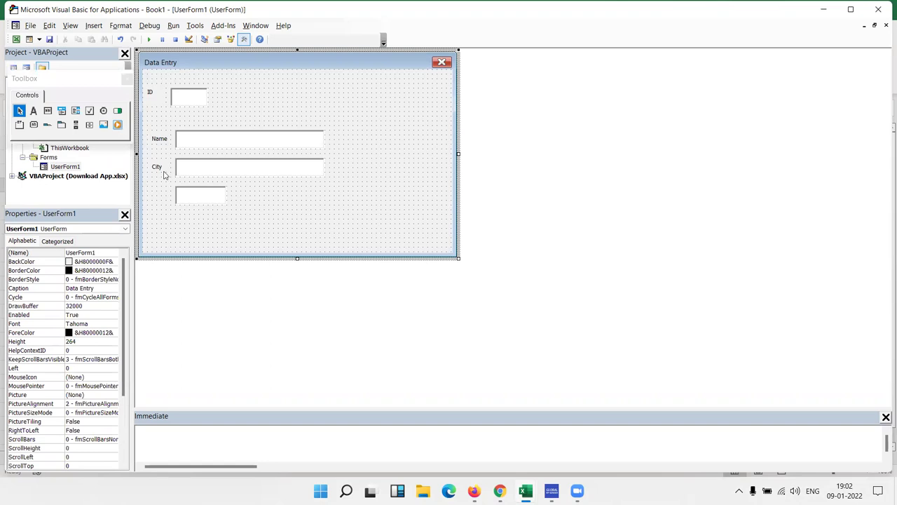
Copy the City label beside the bottom box and caption it 'Amt'
{"action": "left_click", "coordinate": [162, 169]}
{"action": "left_click_drag", "start_coordinate": [162, 169], "coordinate": [162, 197]}
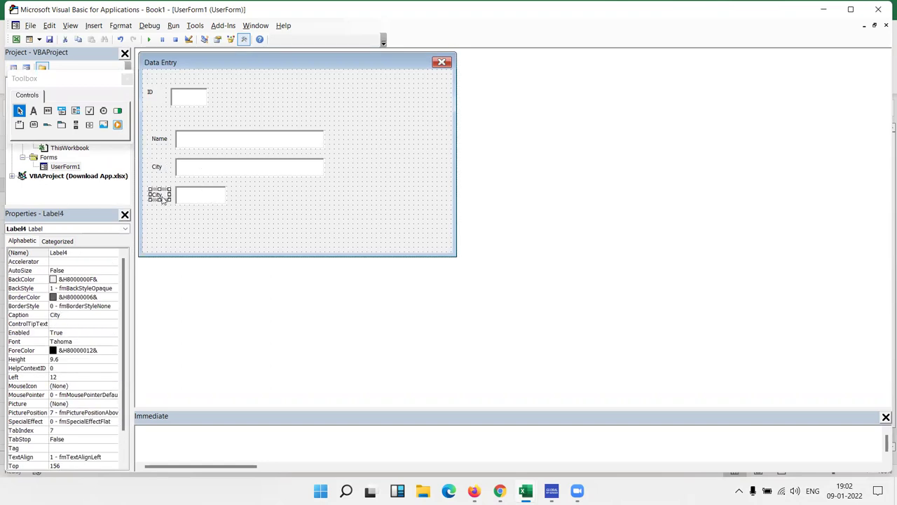
{"action": "left_click", "coordinate": [162, 198]}
{"action": "key", "text": "BackSpace"}
{"action": "key", "text": "BackSpace"}
{"action": "key", "text": "BackSpace"}
{"action": "type", "text": "mt"}
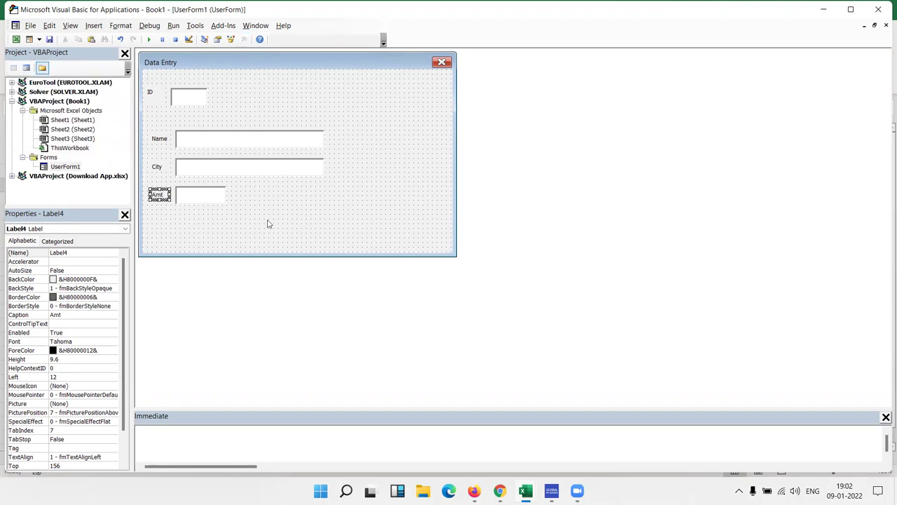
{"action": "left_click", "coordinate": [269, 223]}
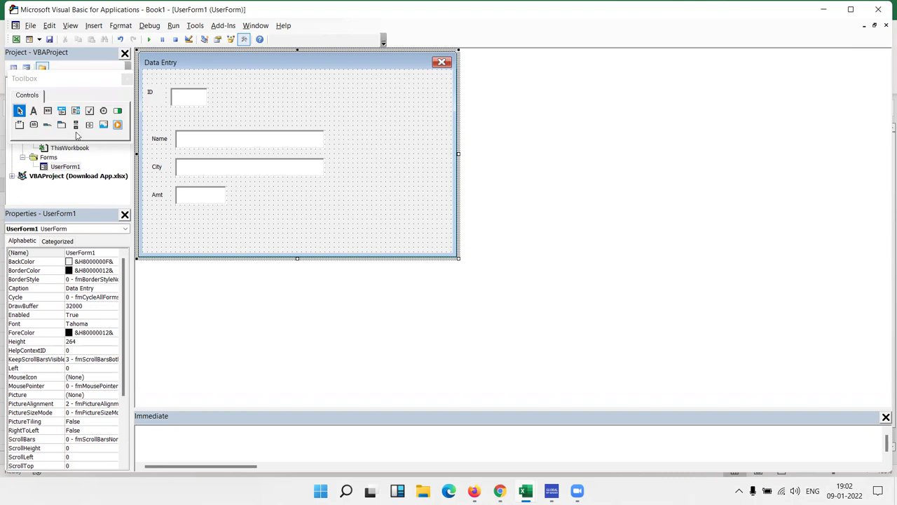
Draw a CommandButton right of the Amt box captioned 'Save', then run the form
{"action": "left_click", "coordinate": [33, 124]}
{"action": "left_click_drag", "start_coordinate": [325, 196], "coordinate": [402, 225]}
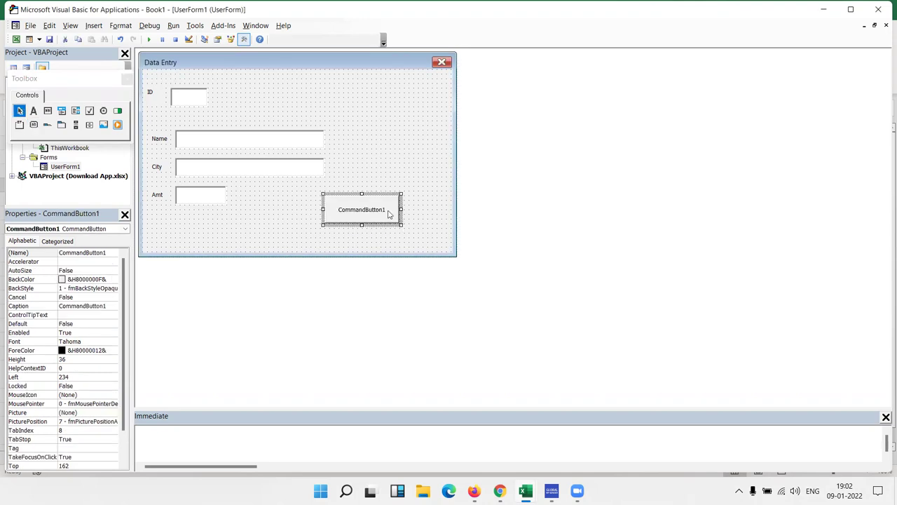
{"action": "left_click", "coordinate": [389, 210]}
{"action": "key", "text": "BackSpace"}
{"action": "key", "text": "BackSpace"}
{"action": "key", "text": "BackSpace"}
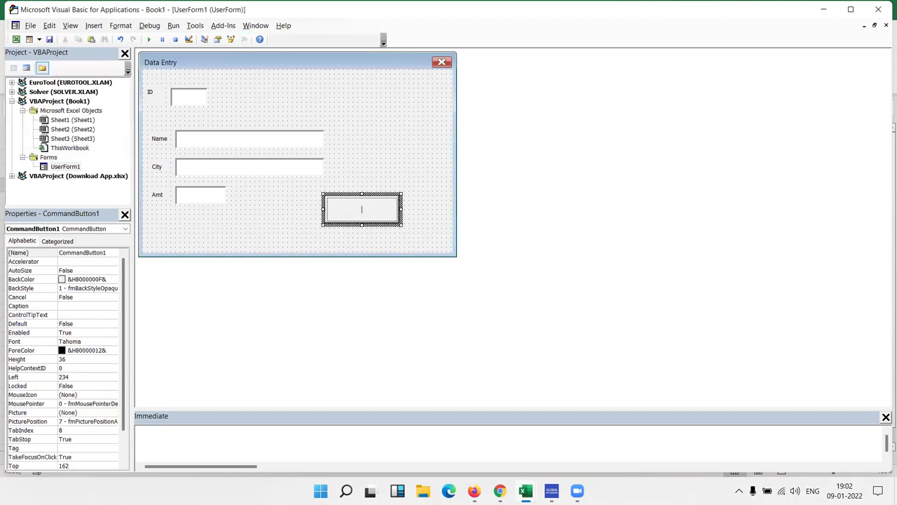
{"action": "type", "text": "Save"}
{"action": "left_click", "coordinate": [364, 239]}
{"action": "left_click", "coordinate": [392, 220]}
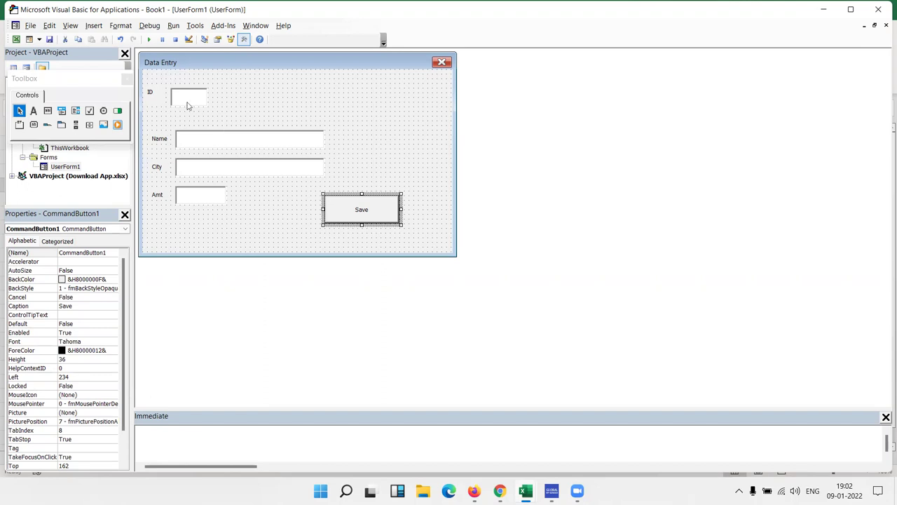
{"action": "left_click", "coordinate": [148, 39]}
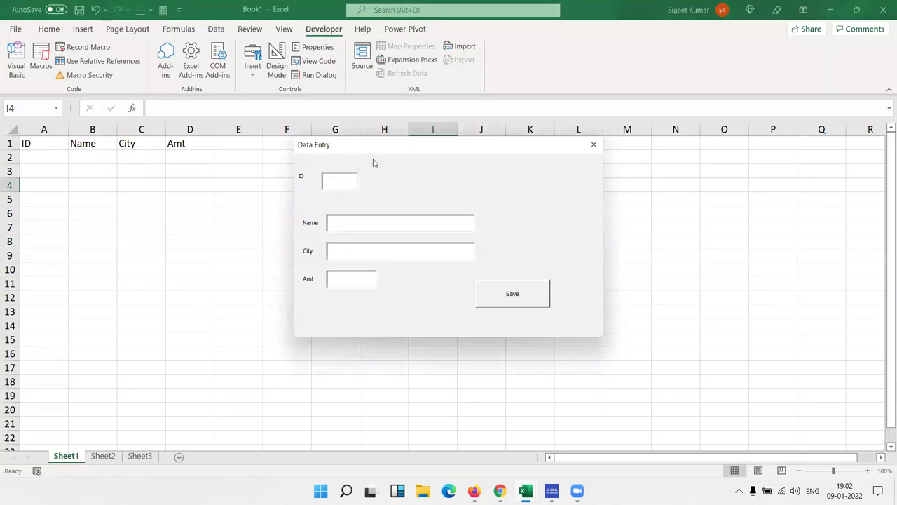
Close the running form and create the Save button's empty Click procedure
{"action": "left_click", "coordinate": [593, 146]}
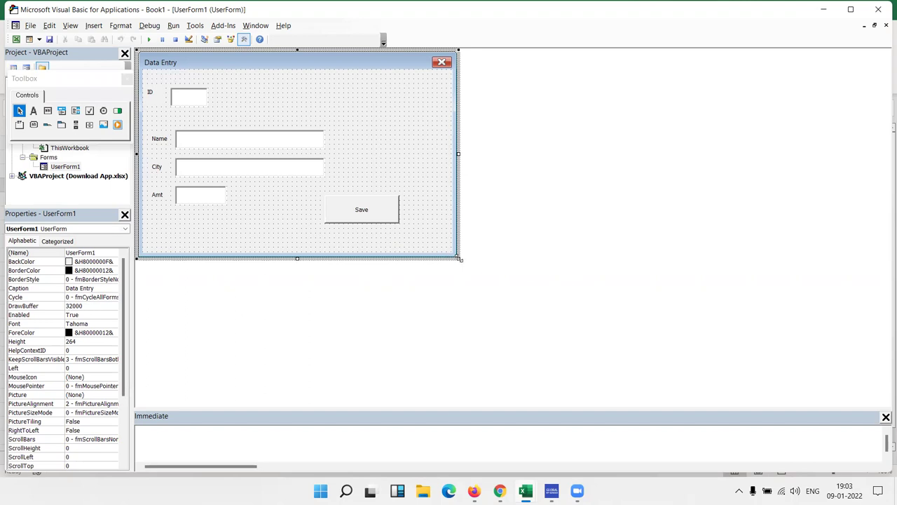
{"action": "double_click", "coordinate": [391, 208]}
{"action": "key", "text": "Return"}
{"action": "key", "text": "Return"}
{"action": "key", "text": "Return"}
{"action": "key", "text": "alt+F11"}
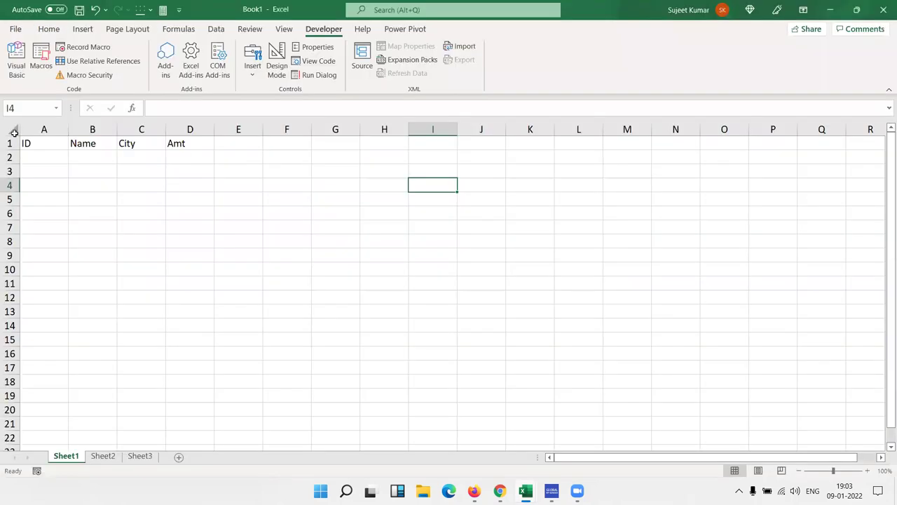
Declare 'Dim id As Long' and begin 'id = Application.WorksheetFunction.Max(Sheet'
{"action": "key", "text": "alt+F11"}
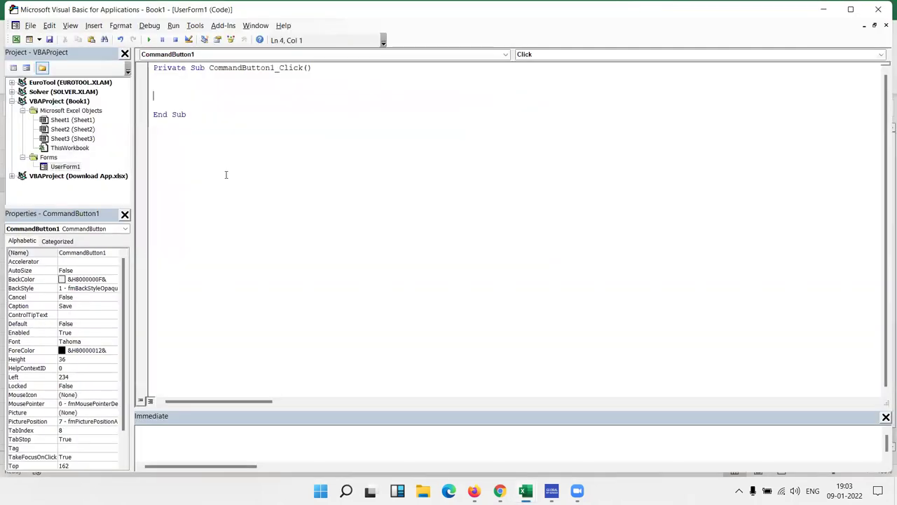
{"action": "type", "text": "dim id as "}
{"action": "type", "text": "long"}
{"action": "key", "text": "Return"}
{"action": "key", "text": "Return"}
{"action": "type", "text": "id=application."}
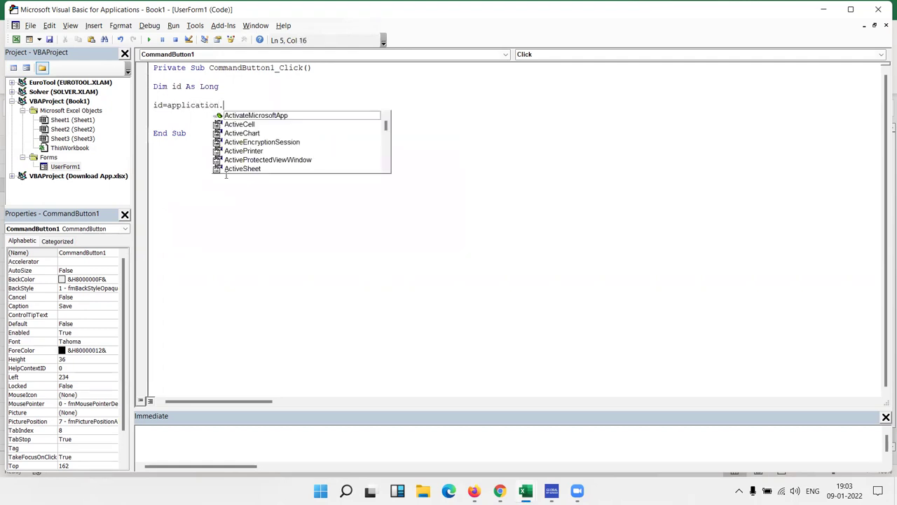
{"action": "type", "text": "wo"}
{"action": "double_click", "coordinate": [253, 160]}
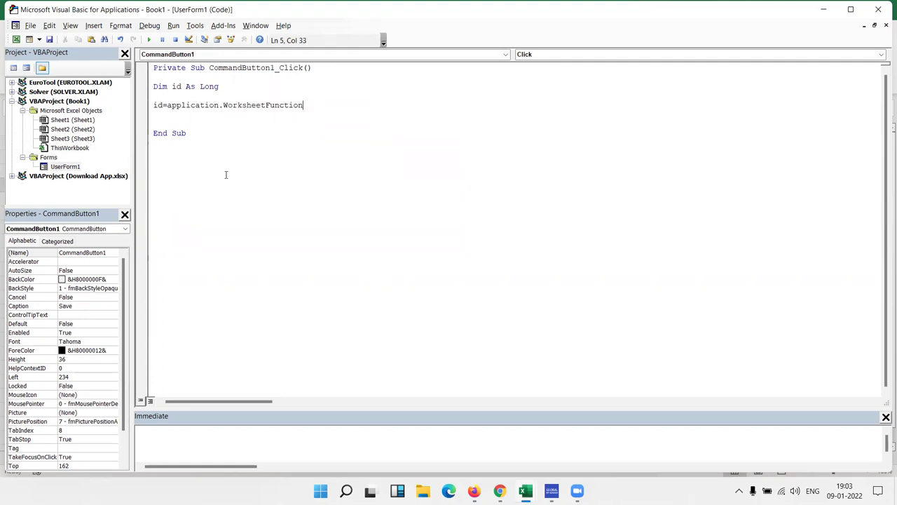
{"action": "type", "text": ".max"}
{"action": "key", "text": "Tab"}
{"action": "type", "text": "(sheet"}
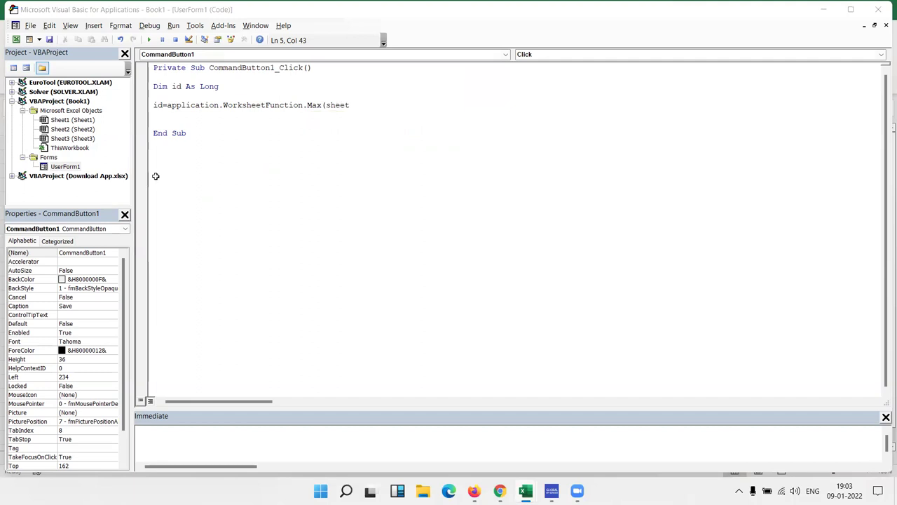
Rename the Sheet1 tab to 'Data' and continue the Max argument with Sheets("Data").Range("A:A")
{"action": "key", "text": "alt+F11"}
{"action": "double_click", "coordinate": [66, 457]}
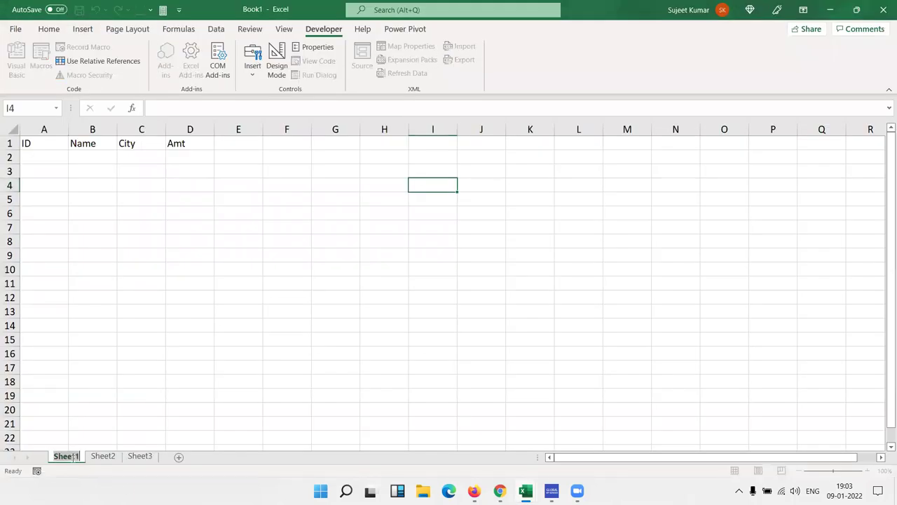
{"action": "type", "text": "Data"}
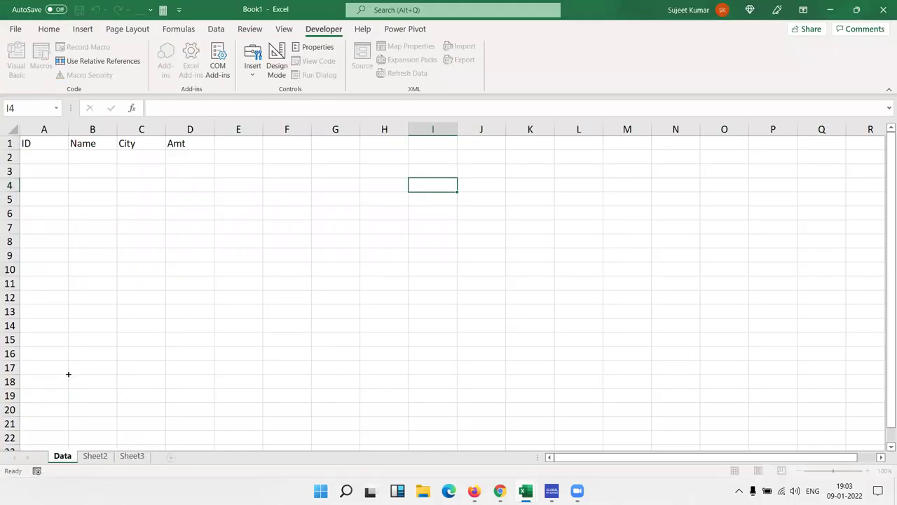
{"action": "key", "text": "alt+F11"}
{"action": "type", "text": "sheetFunction.Max(sheets"}
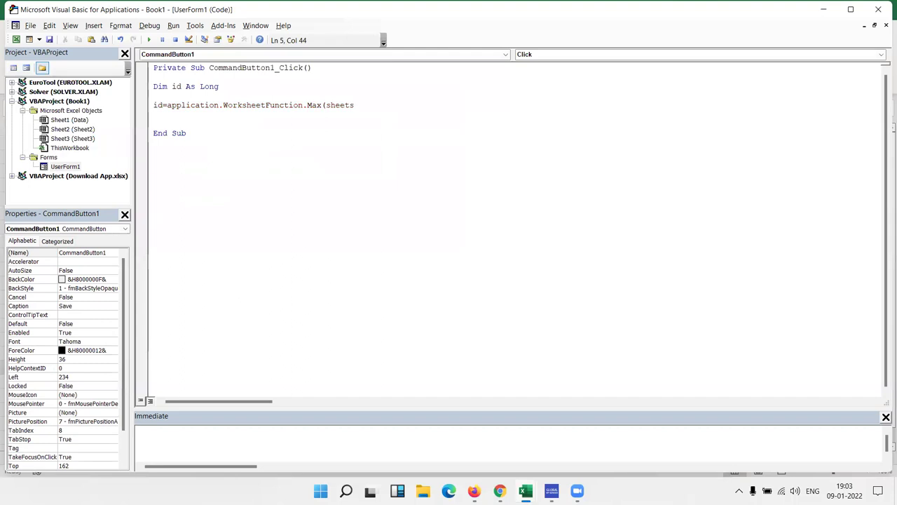
{"action": "type", "text": "(\"Data\").range*"}
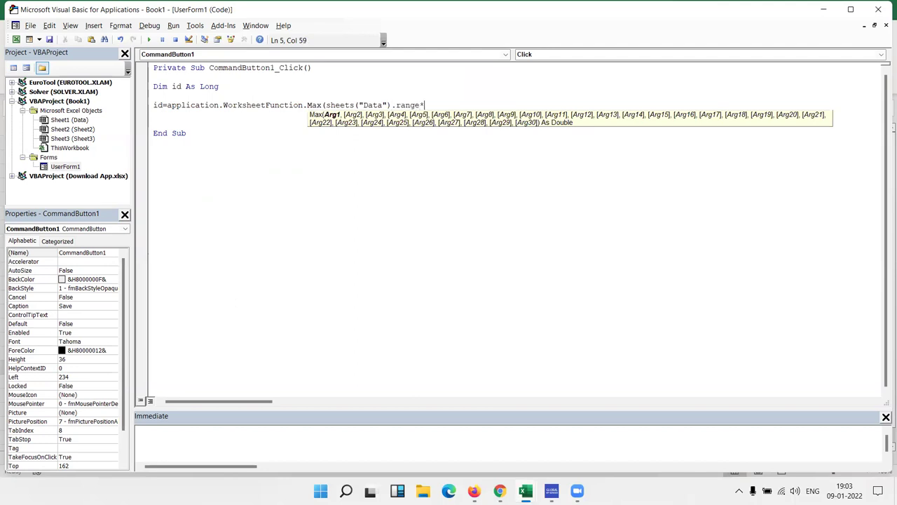
{"action": "type", "text": "(\"A:A"}
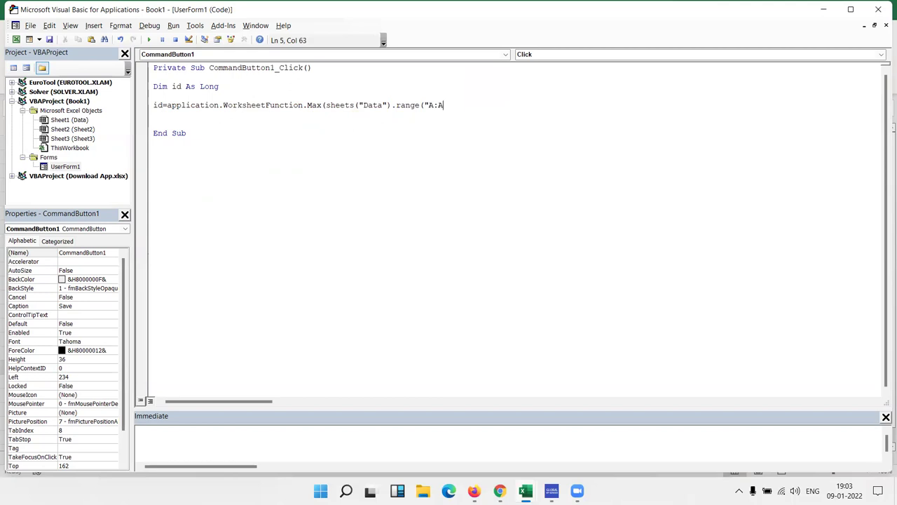
{"action": "type", "text": ")"}
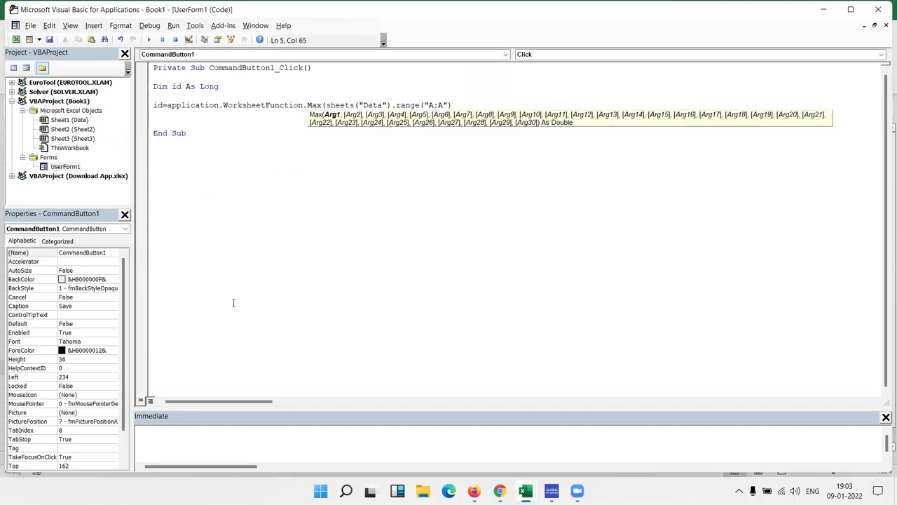
{"action": "type", "text": ")"}
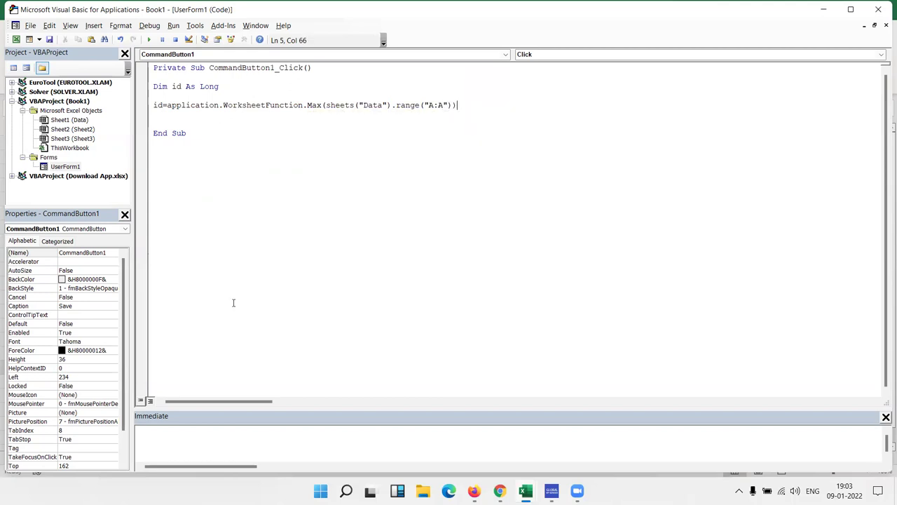
Finish the line as Max(Sheets("Data").Range("A:A")) and start a new line
{"action": "key", "text": "Return"}
{"action": "key", "text": "Return"}
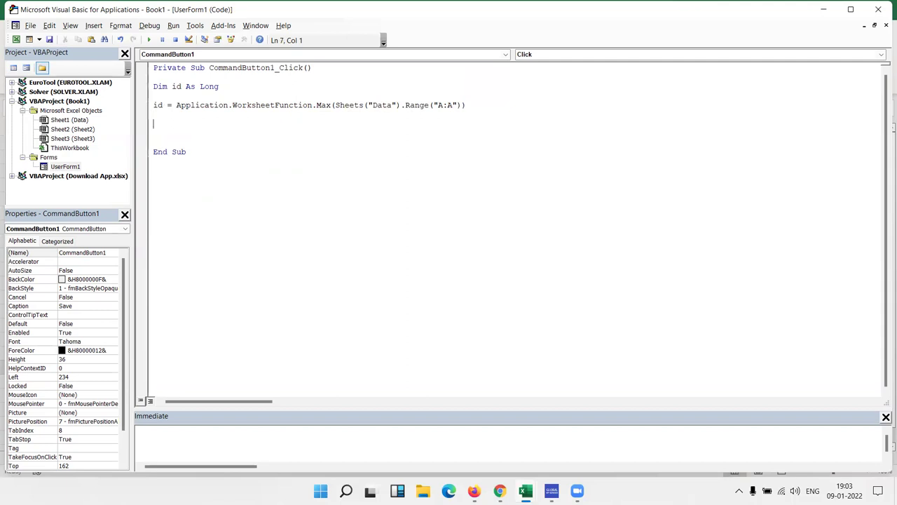
Write Range("A65000").End(xlUp).Offset(1, 0).Value = id + 1 in the Click sub
{"action": "type", "text": "range(\"A65000"}
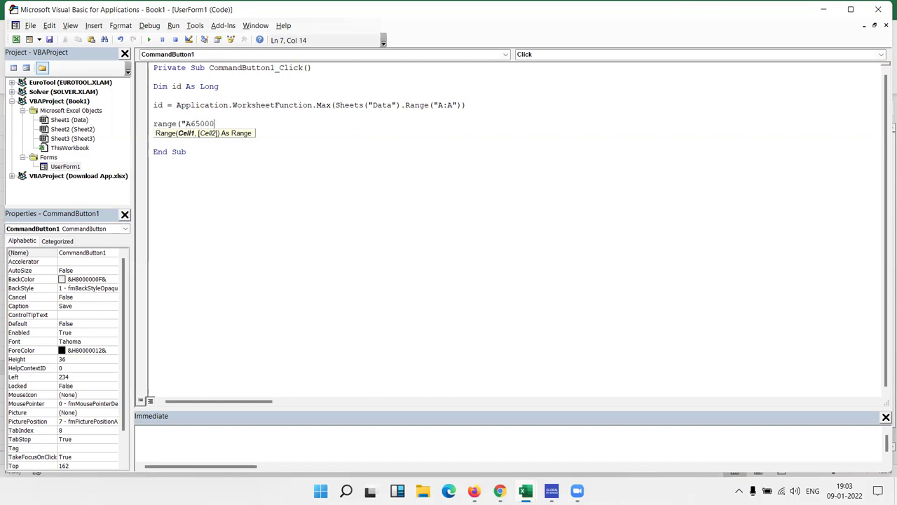
{"action": "type", "text": "\").end"}
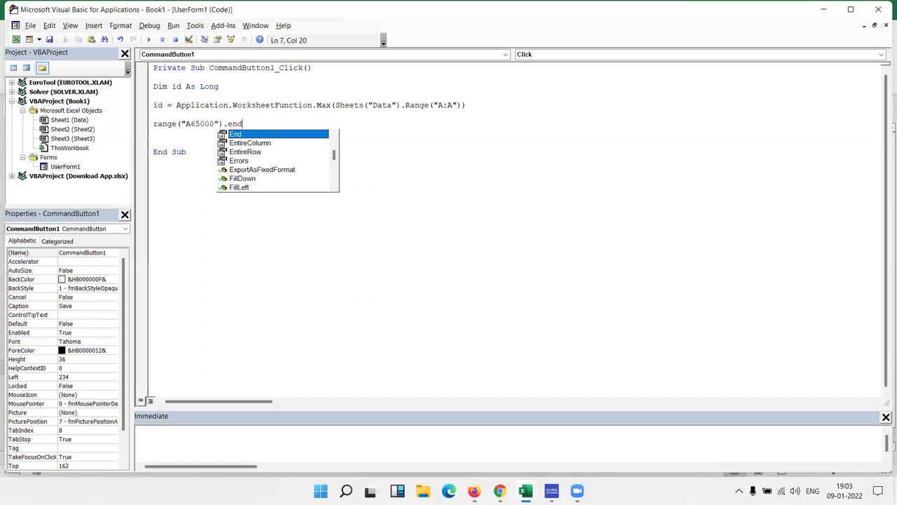
{"action": "key", "text": "Tab"}
{"action": "type", "text": "(xlu"}
{"action": "key", "text": "Tab"}
{"action": "type", "text": ").of"}
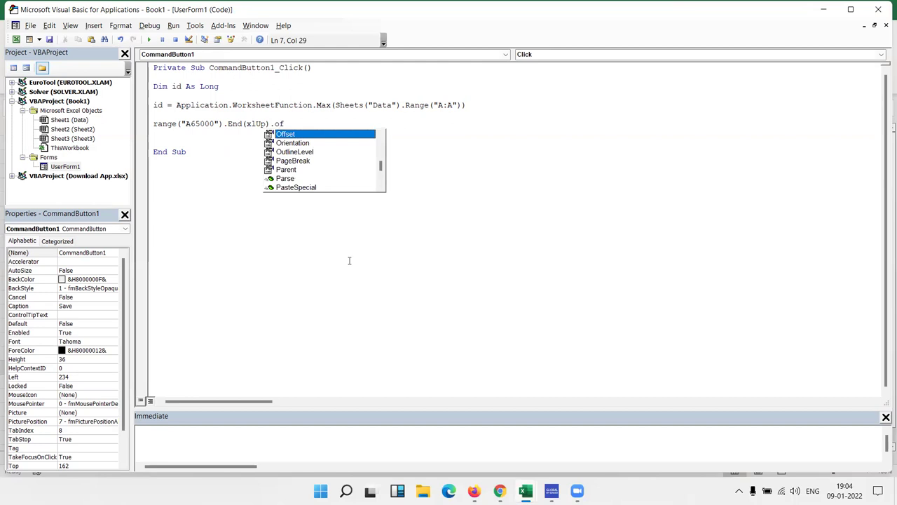
{"action": "key", "text": "Tab"}
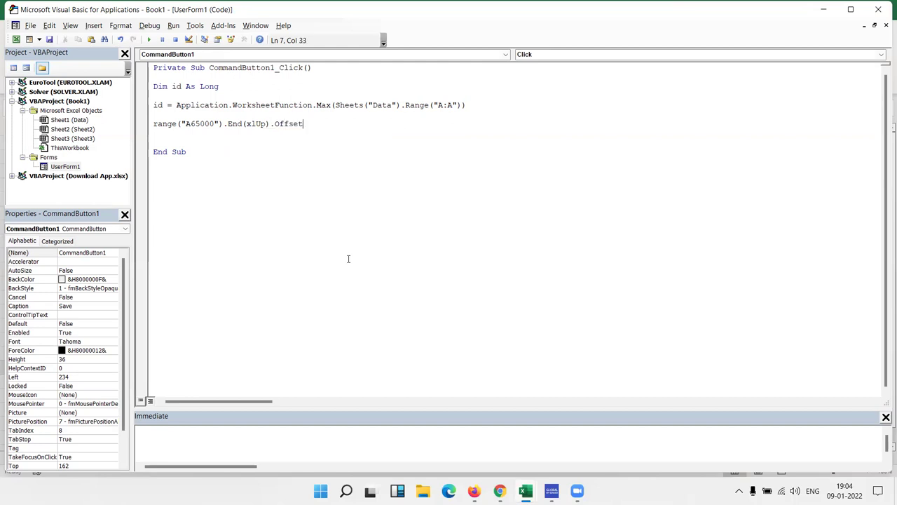
{"action": "type", "text": "("}
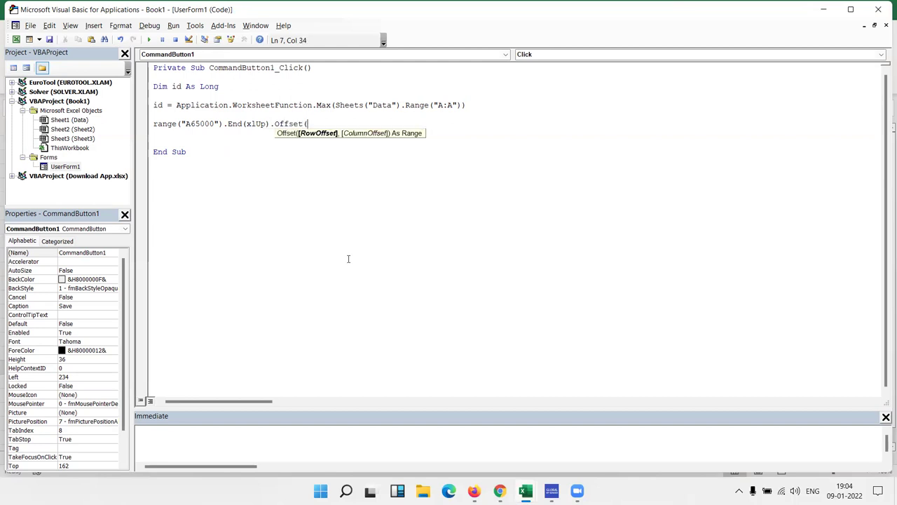
{"action": "type", "text": "1,0"}
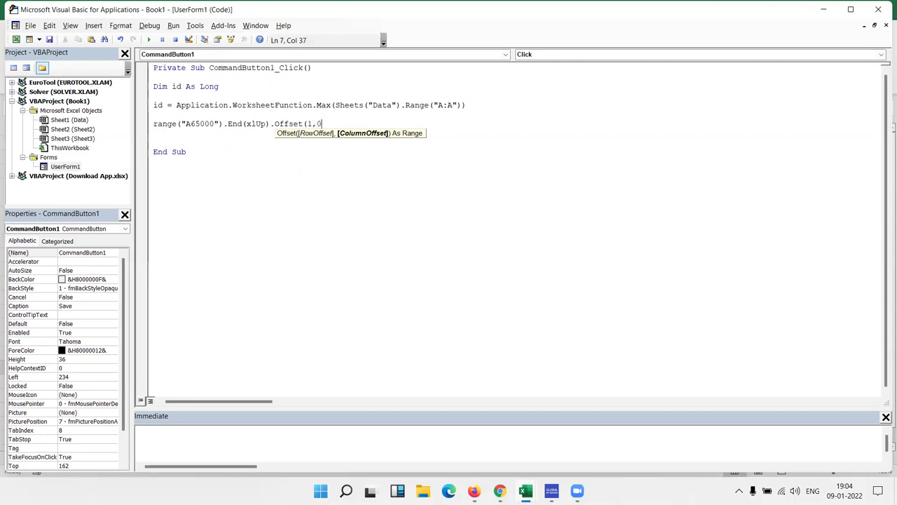
{"action": "type", "text": ").v"}
{"action": "key", "text": "Tab"}
{"action": "type", "text": "= "}
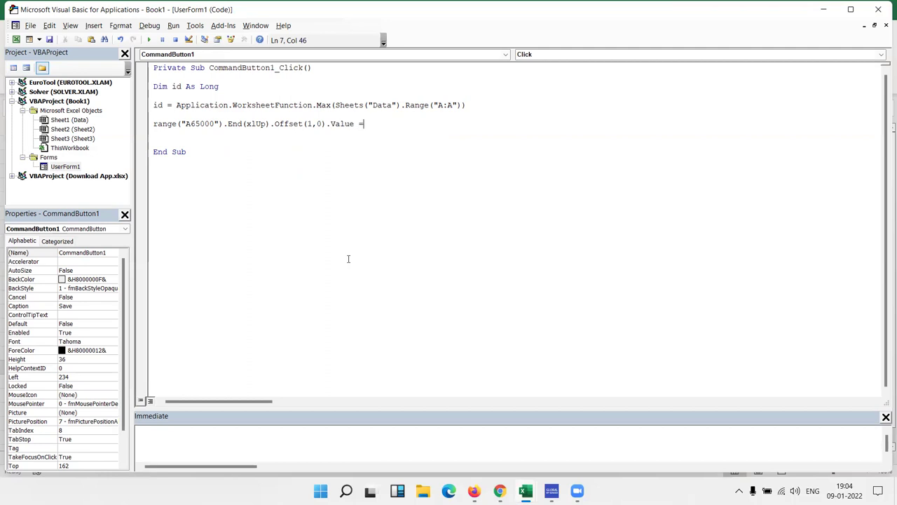
{"action": "type", "text": "id + 1"}
{"action": "key", "text": "Return"}
Add a trial Me.TextBox1.Value = id + 1 line, then cut it out again
{"action": "type", "text": "me.te"}
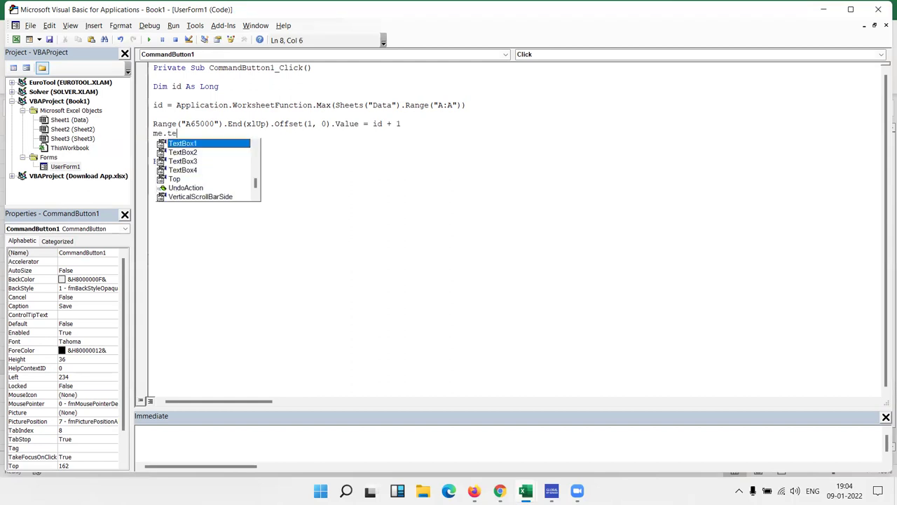
{"action": "key", "text": "Tab"}
{"action": "type", "text": ".v"}
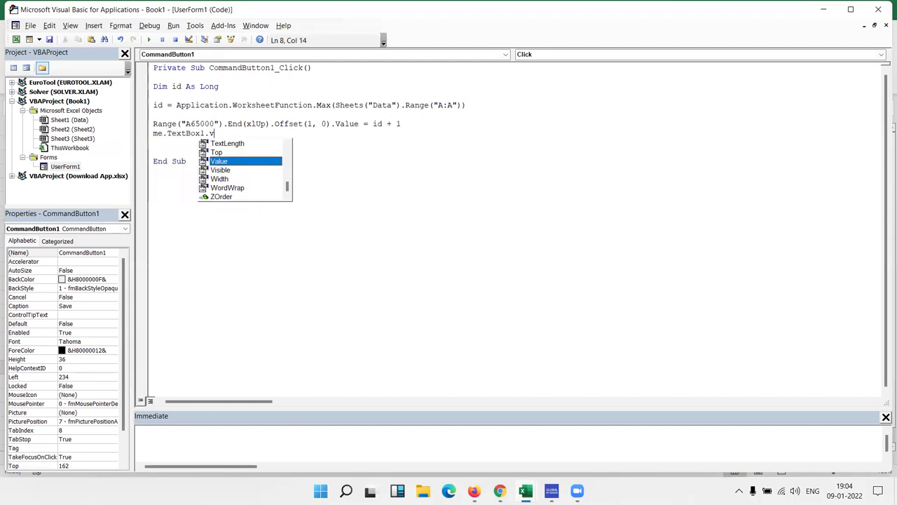
{"action": "key", "text": "Tab"}
{"action": "type", "text": "id + 1"}
{"action": "key", "text": "Return"}
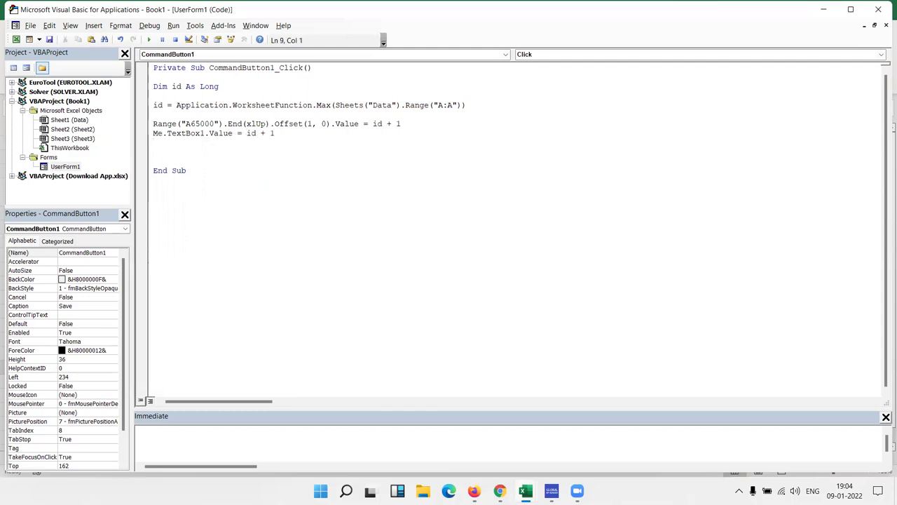
{"action": "left_click_drag", "start_coordinate": [297, 138], "coordinate": [102, 139]}
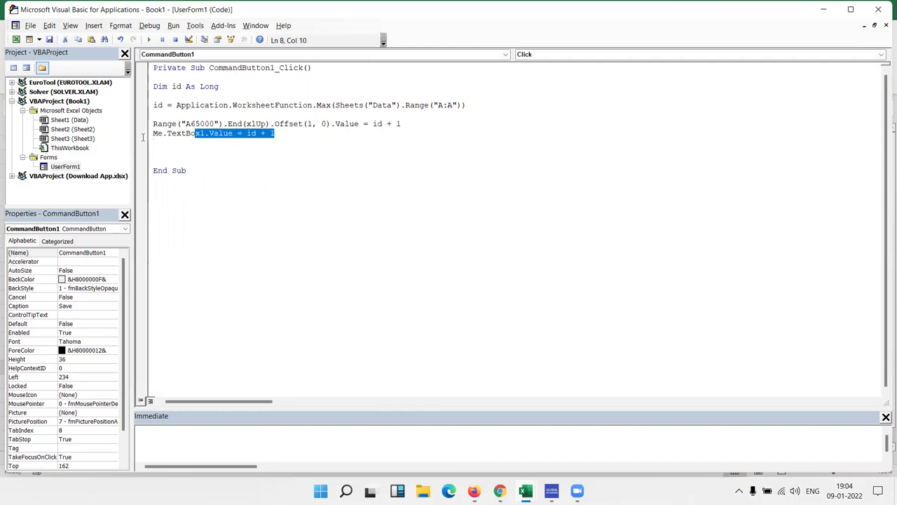
{"action": "key", "text": "ctrl+x"}
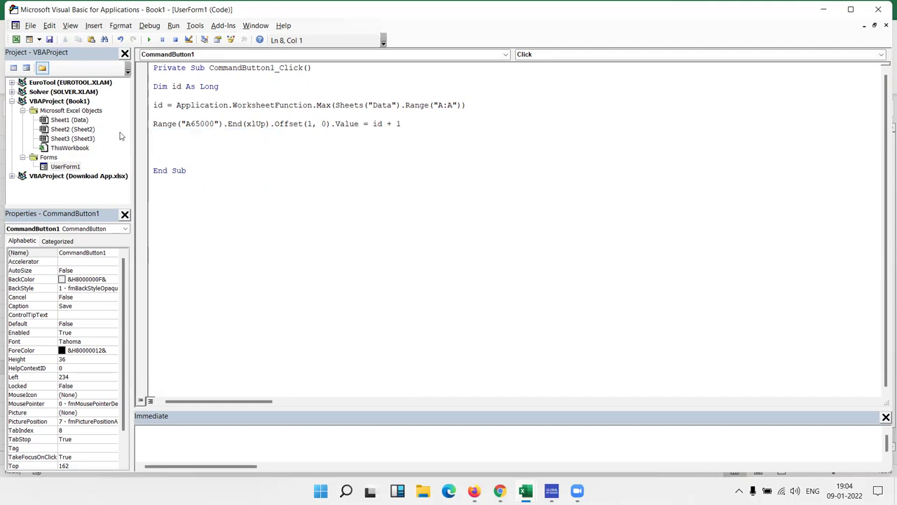
{"action": "left_click", "coordinate": [158, 122]}
{"action": "key", "text": "Down"}
{"action": "key", "text": "shift+Down"}
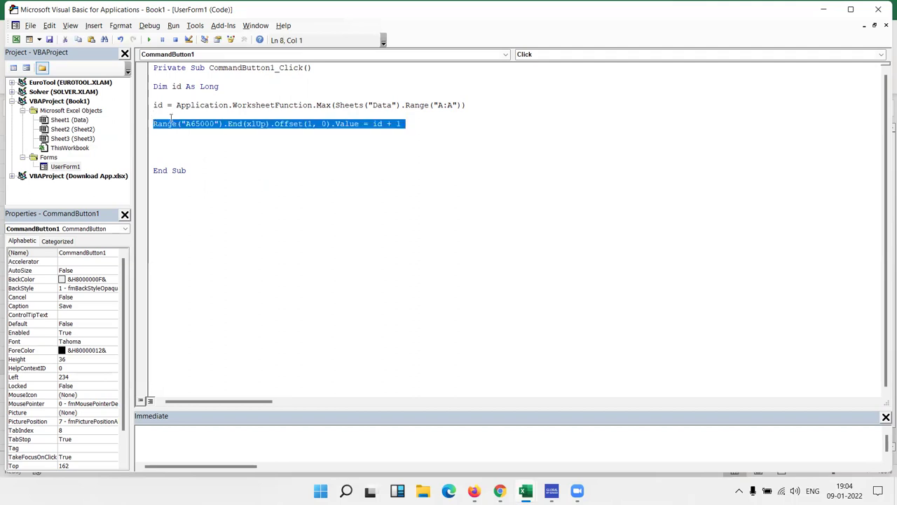
{"action": "key", "text": "shift+Up"}
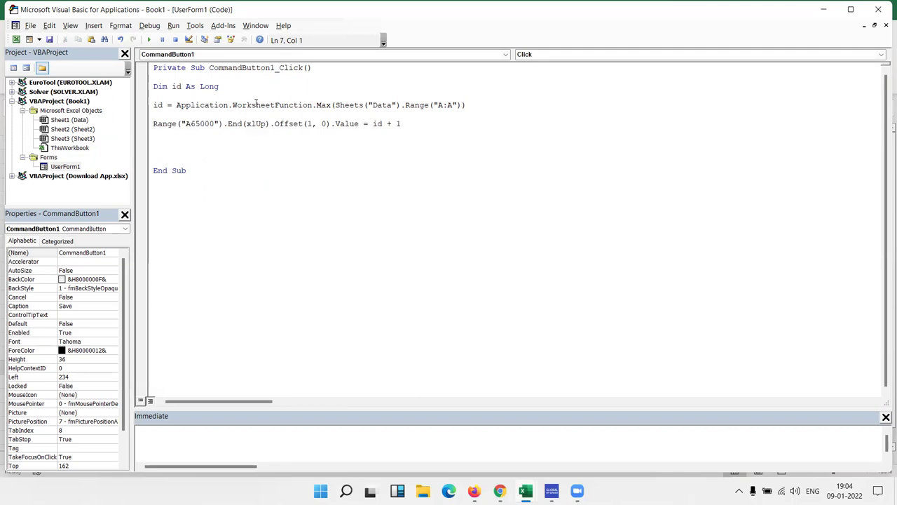
Prefix the Range line with Sheets("Data"). and duplicate it
{"action": "left_click_drag", "start_coordinate": [338, 104], "coordinate": [405, 104]}
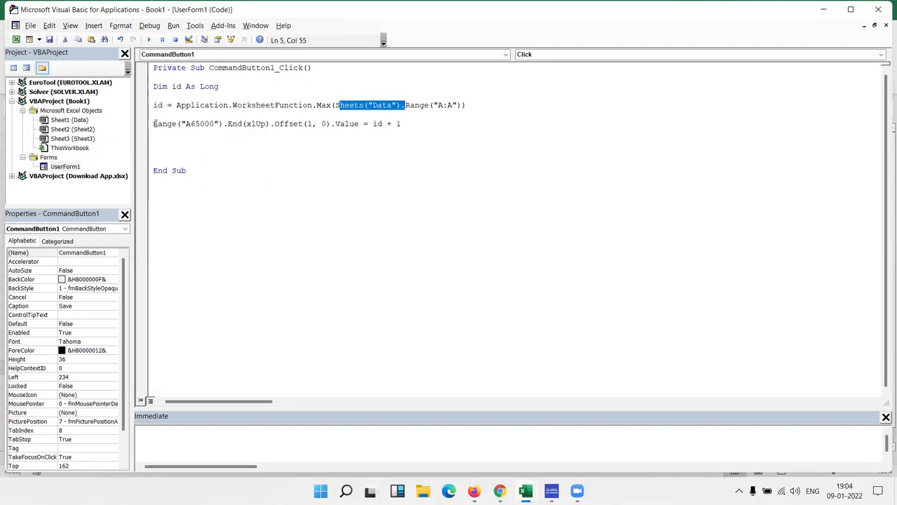
{"action": "left_click", "coordinate": [156, 124]}
{"action": "type", "text": "sheets(\"Data\")."}
{"action": "left_click", "coordinate": [167, 148]}
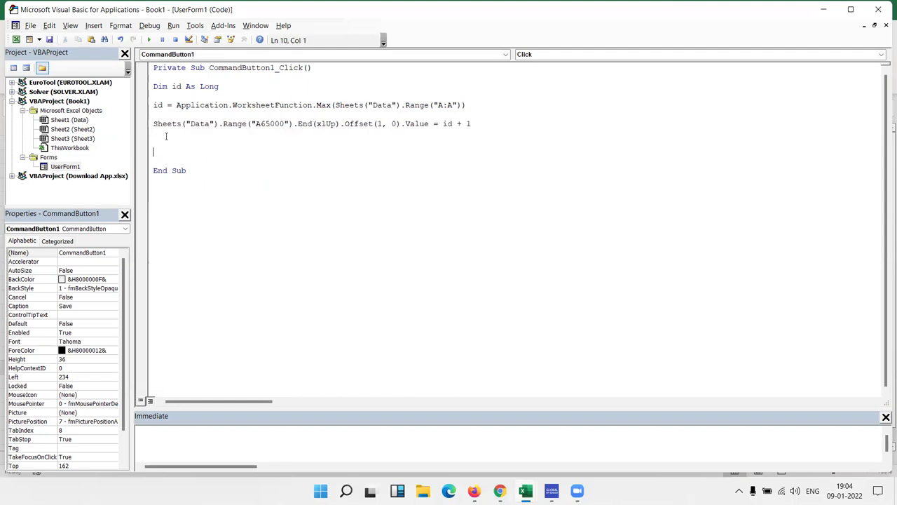
{"action": "left_click", "coordinate": [155, 124]}
{"action": "key", "text": "shift+Down"}
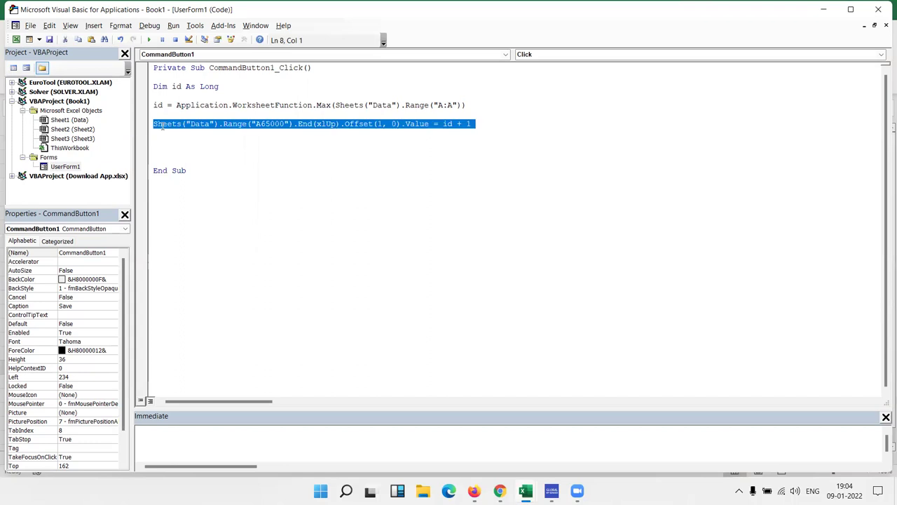
{"action": "key", "text": "ctrl+c"}
{"action": "key", "text": "ctrl+v"}
{"action": "key", "text": "ctrl+v"}
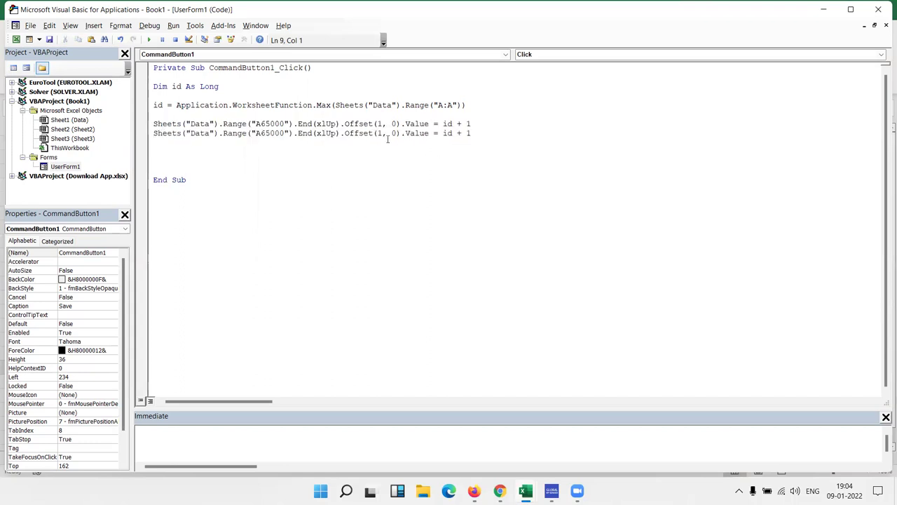
Change the copy to Offset(0,1).Value = Me.TextBox2.Value
{"action": "double_click", "coordinate": [381, 133]}
{"action": "type", "text": "0,"}
{"action": "key", "text": "Delete"}
{"action": "type", "text": "1"}
{"action": "key", "text": "Right"}
{"action": "left_click_drag", "start_coordinate": [442, 133], "coordinate": [470, 133]}
{"action": "type", "text": "me."}
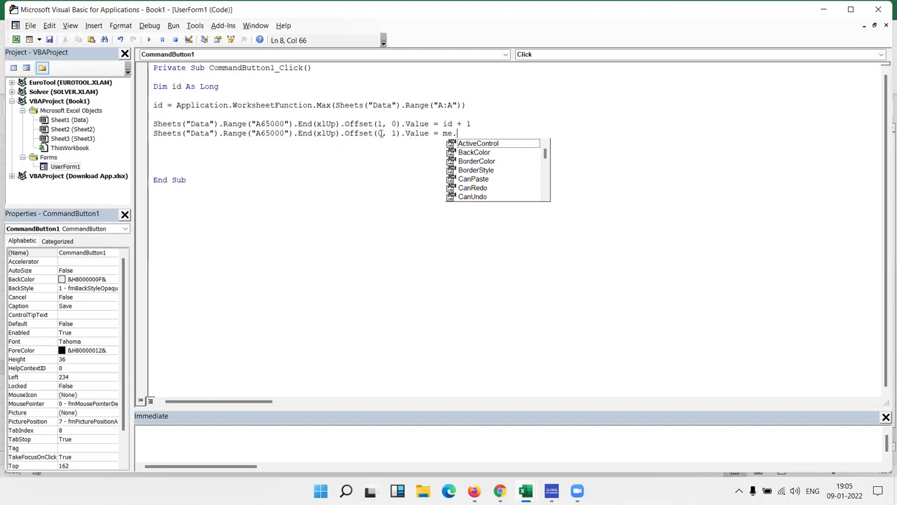
{"action": "type", "text": "t"}
{"action": "key", "text": "Down"}
{"action": "key", "text": "Down"}
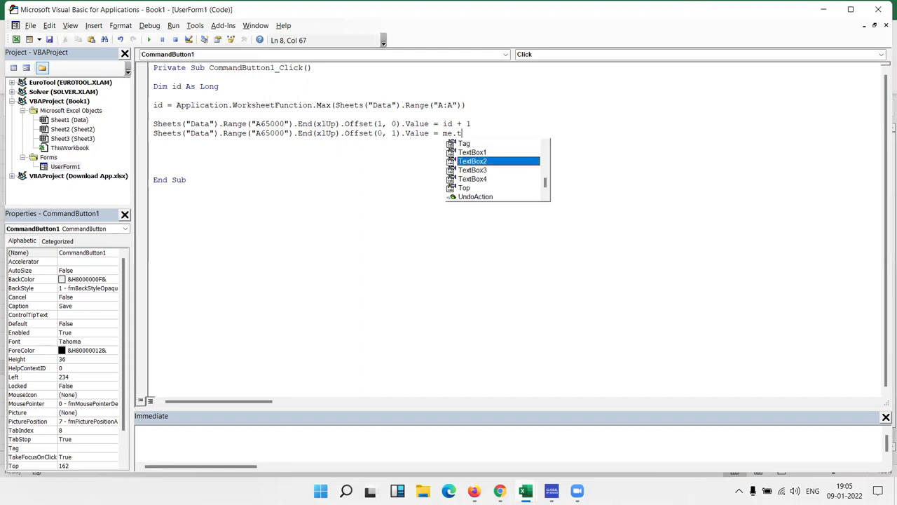
{"action": "key", "text": "Tab"}
{"action": "type", "text": ".v"}
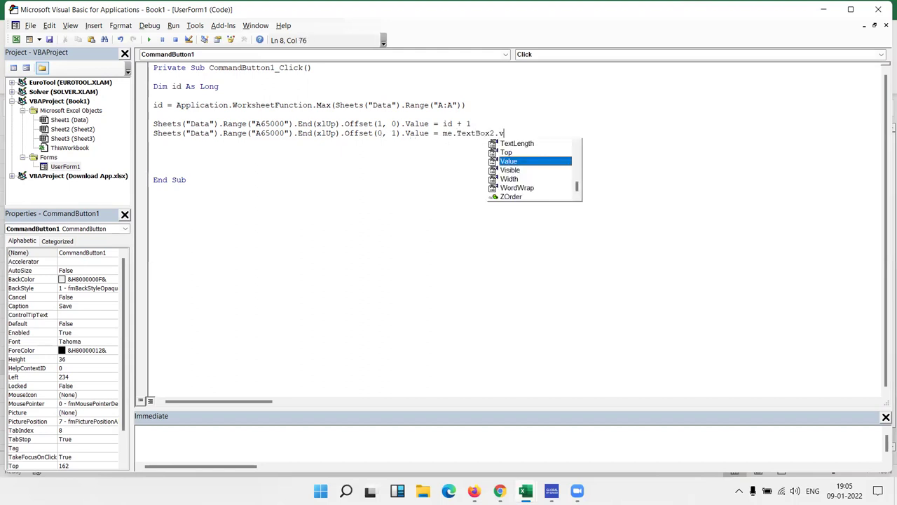
{"action": "key", "text": "Tab"}
{"action": "key", "text": "Return"}
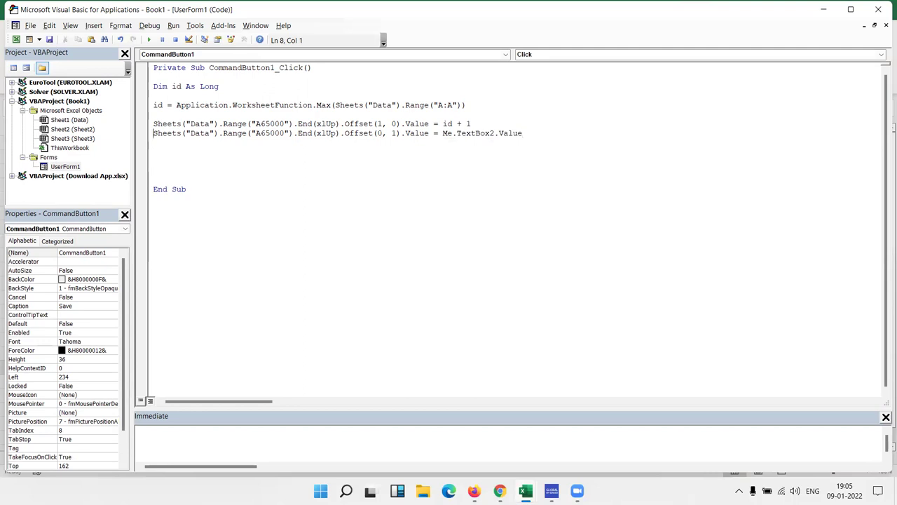
Duplicate that line into Offset(0,2) = TextBox3 and Offset(0,3) = TextBox4
{"action": "key", "text": "shift+Down"}
{"action": "key", "text": "ctrl+v"}
{"action": "key", "text": "ctrl+v"}
{"action": "key", "text": "ctrl+v"}
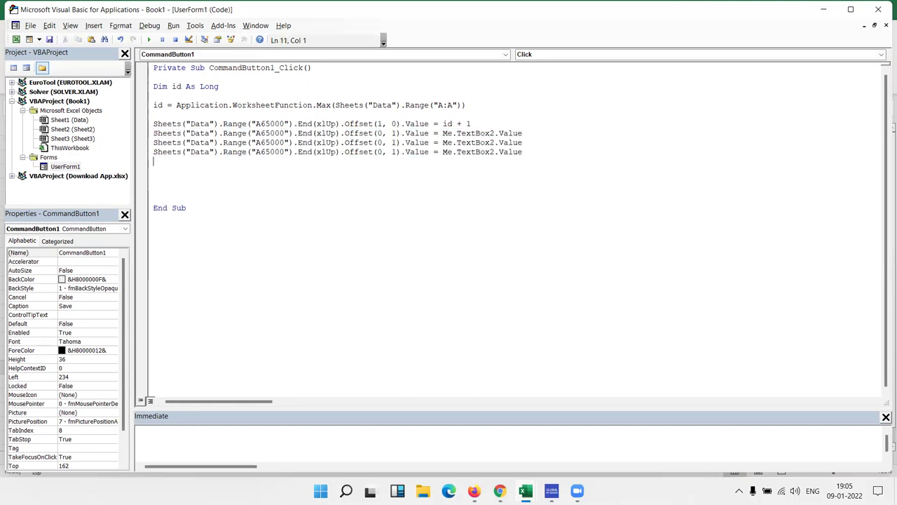
{"action": "double_click", "coordinate": [395, 143]}
{"action": "type", "text": "2"}
{"action": "left_click", "coordinate": [498, 142]}
{"action": "key", "text": "BackSpace"}
{"action": "type", "text": "3"}
{"action": "double_click", "coordinate": [395, 152]}
{"action": "type", "text": "3"}
{"action": "double_click", "coordinate": [481, 152]}
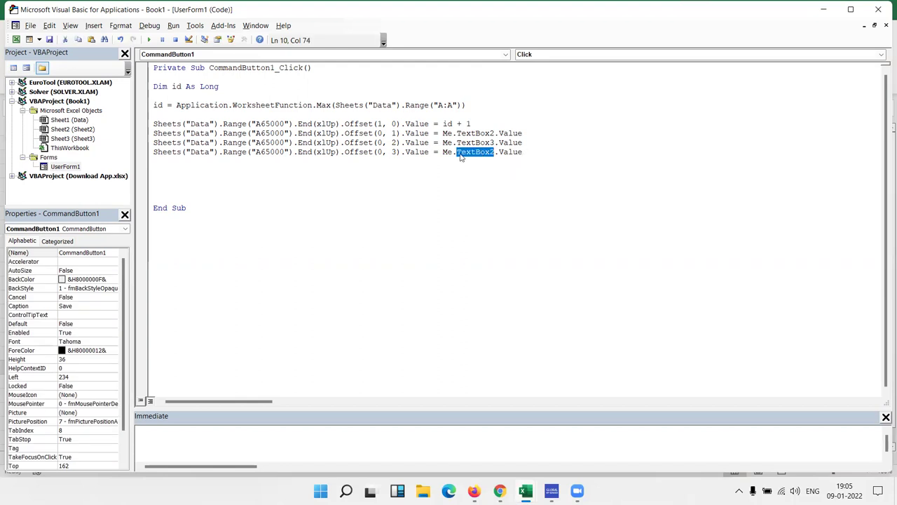
{"action": "left_click", "coordinate": [496, 151]}
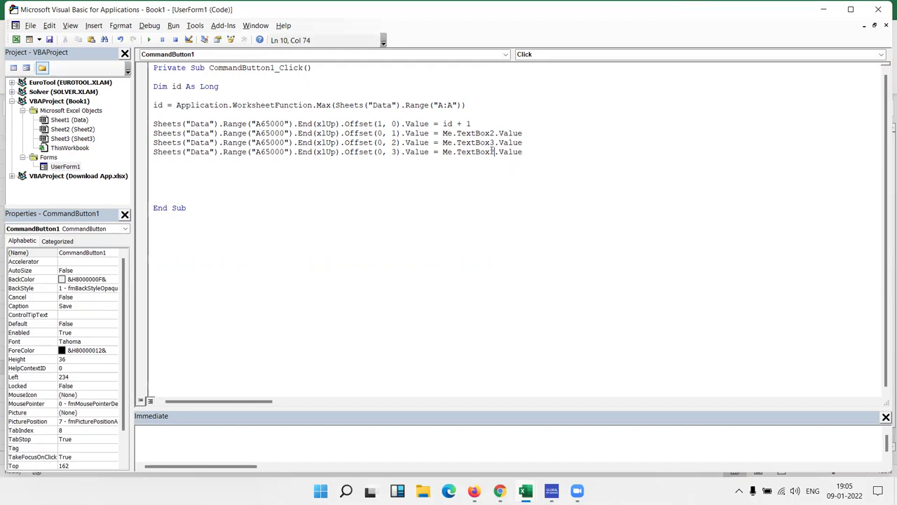
{"action": "left_click_drag", "start_coordinate": [495, 151], "coordinate": [490, 152]}
{"action": "type", "text": "4"}
Add a MsgBox "Data Save" line after the data-writing lines
{"action": "left_click", "coordinate": [222, 176]}
{"action": "type", "text": "msgbox "}
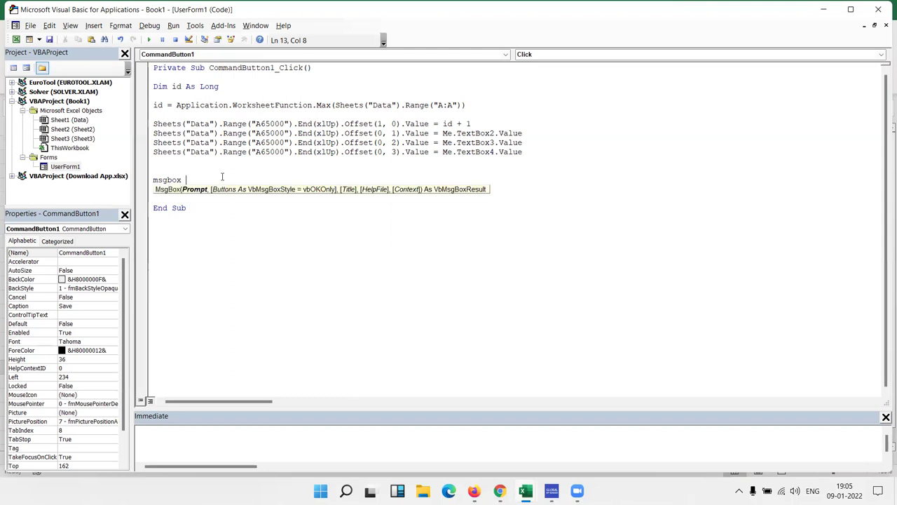
{"action": "type", "text": "\"Data Save"}
{"action": "left_click", "coordinate": [232, 209]}
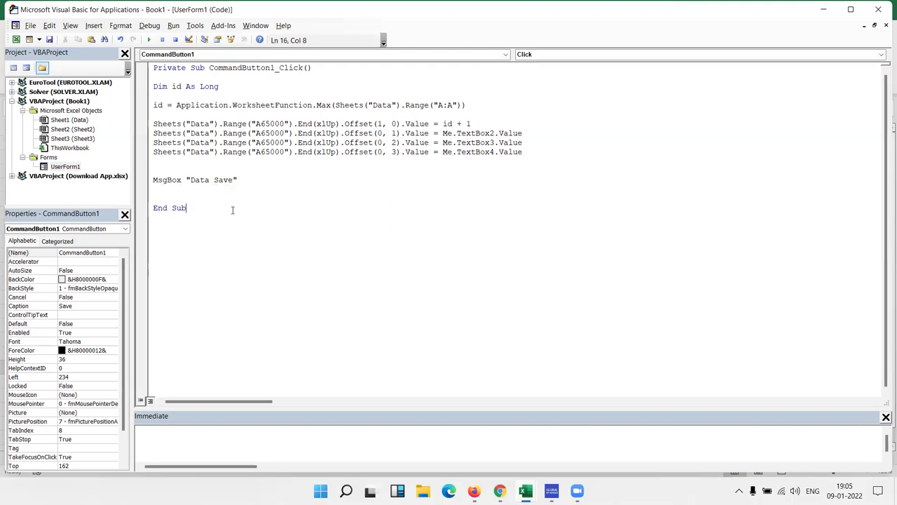
Test-run the Data Entry form and enter 1 in its ID box
{"action": "left_click", "coordinate": [153, 40]}
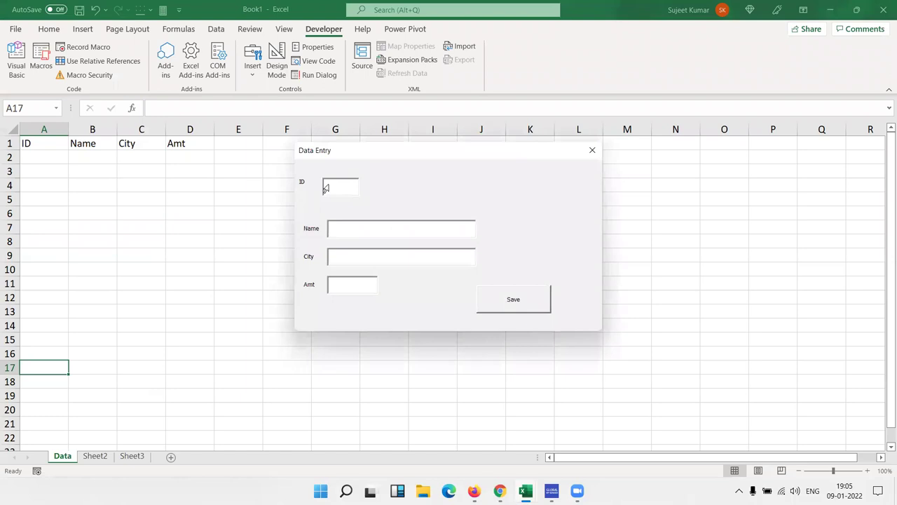
{"action": "type", "text": "1"}
Close the running form and paste the Dim and id calculation lines into UserForm_Click
{"action": "left_click", "coordinate": [592, 150]}
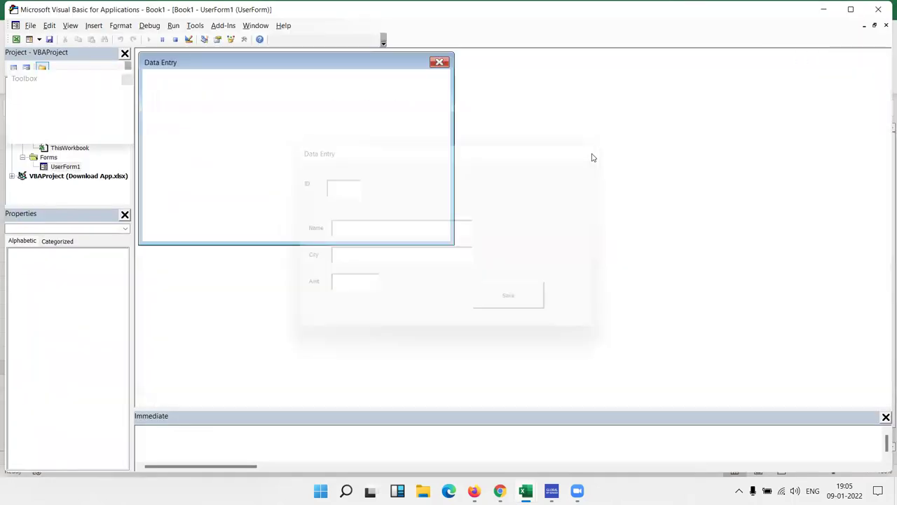
{"action": "double_click", "coordinate": [370, 119]}
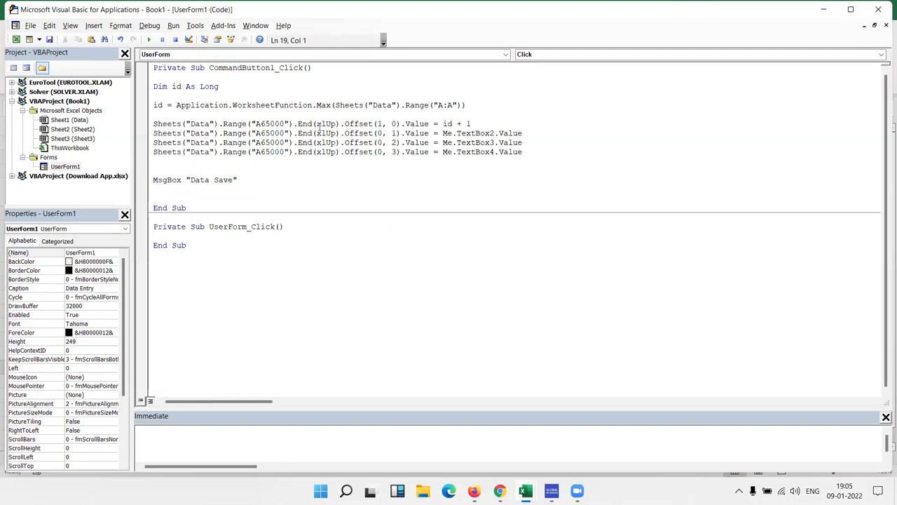
{"action": "left_click_drag", "start_coordinate": [154, 87], "coordinate": [154, 115]}
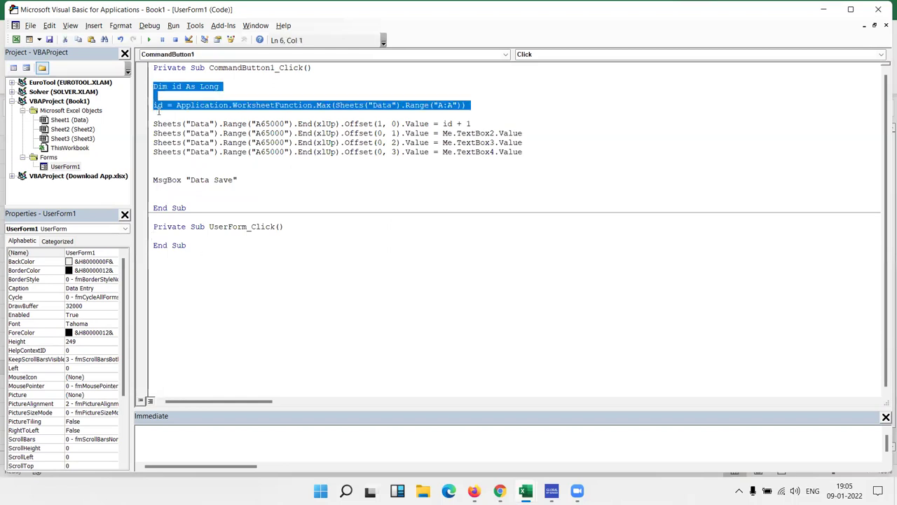
{"action": "left_click", "coordinate": [172, 234]}
{"action": "key", "text": "ctrl+v"}
{"action": "key", "text": "Return"}
{"action": "key", "text": "Return"}
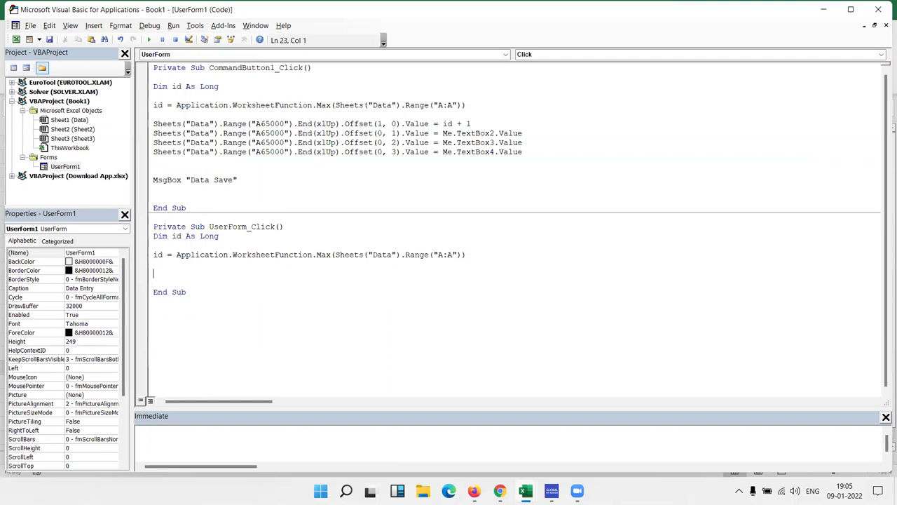
Add the line Me.TextBox1.Value = id + 1 after the id calculation
{"action": "type", "text": "me."}
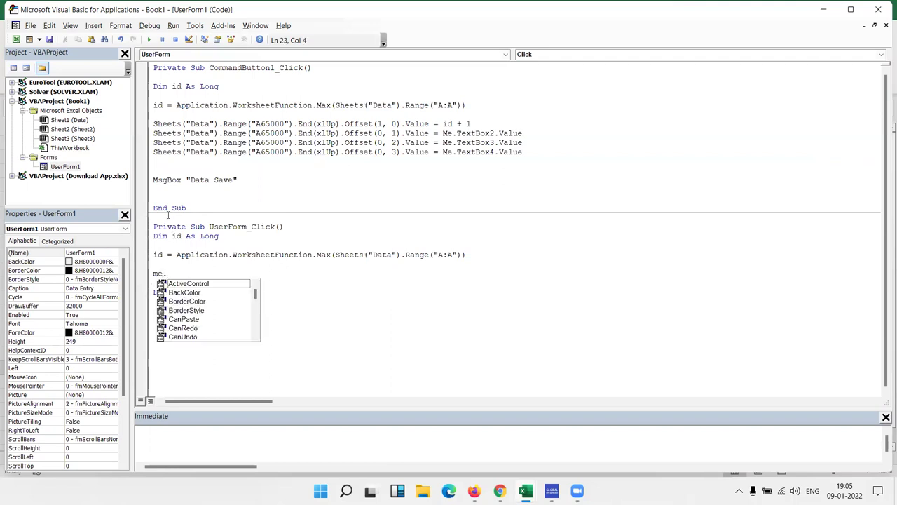
{"action": "type", "text": "te"}
{"action": "key", "text": "Down"}
{"action": "key", "text": "Down"}
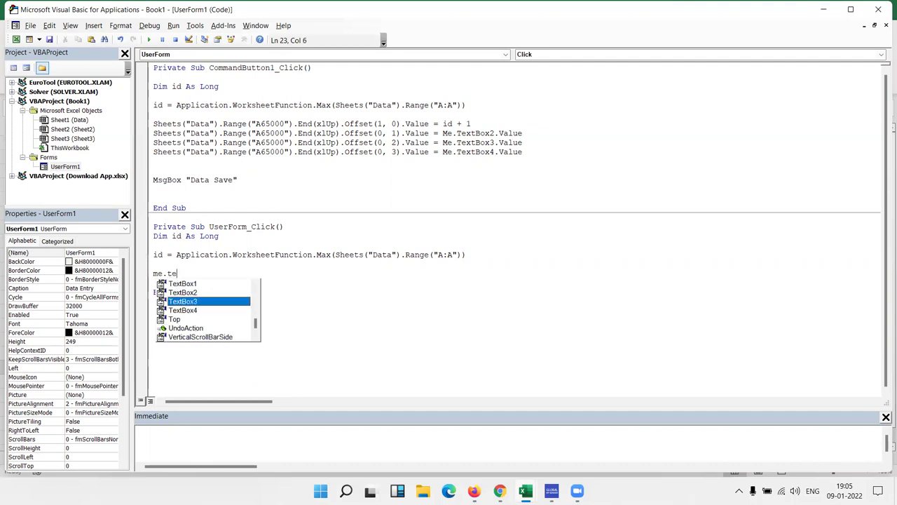
{"action": "key", "text": "Up"}
{"action": "key", "text": "Up"}
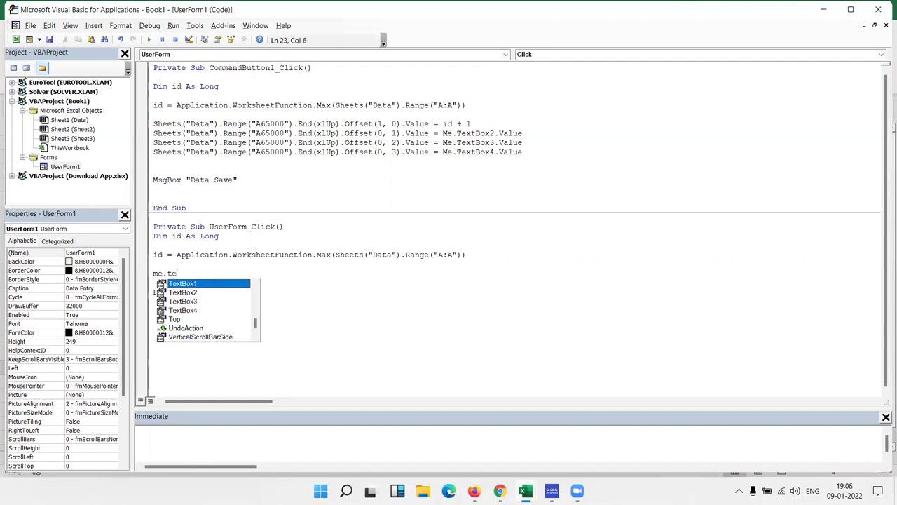
{"action": "key", "text": "Tab"}
{"action": "type", "text": ".v"}
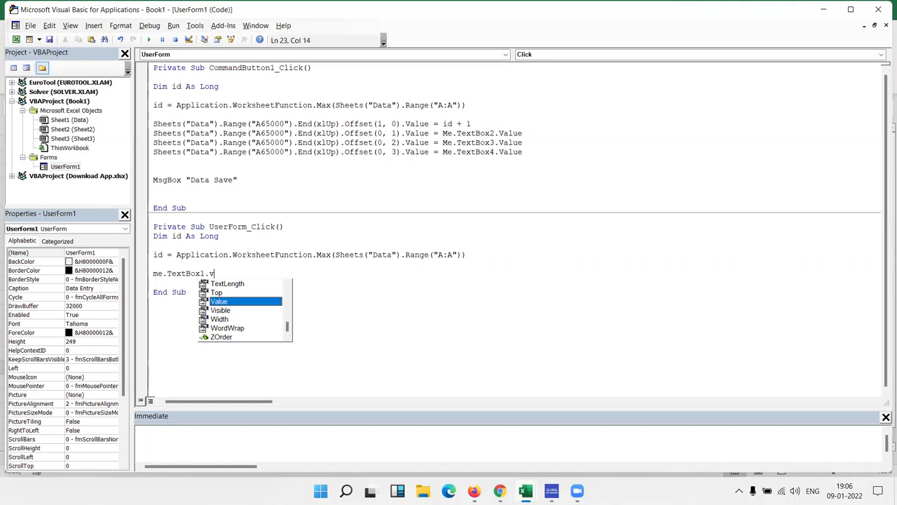
{"action": "key", "text": "Tab"}
{"action": "type", "text": "id+1"}
{"action": "left_click", "coordinate": [187, 291]}
{"action": "left_click", "coordinate": [172, 151]}
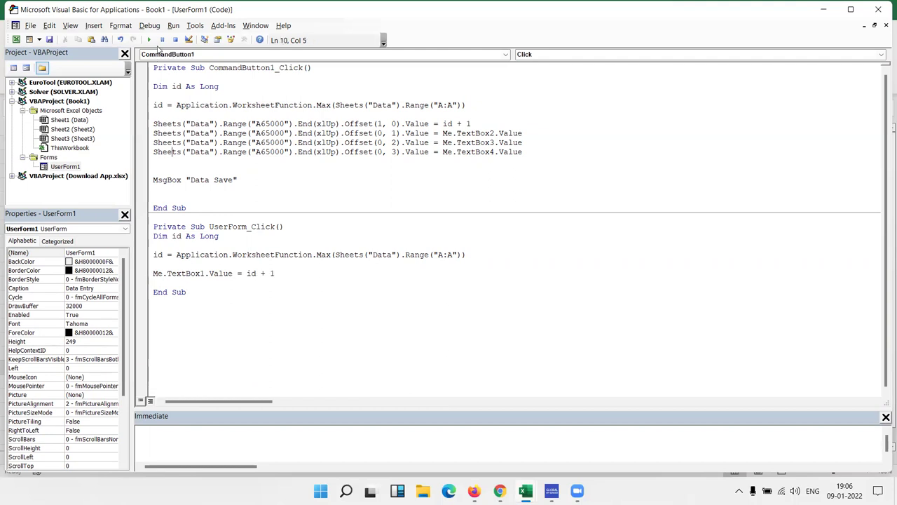
{"action": "left_click", "coordinate": [148, 40]}
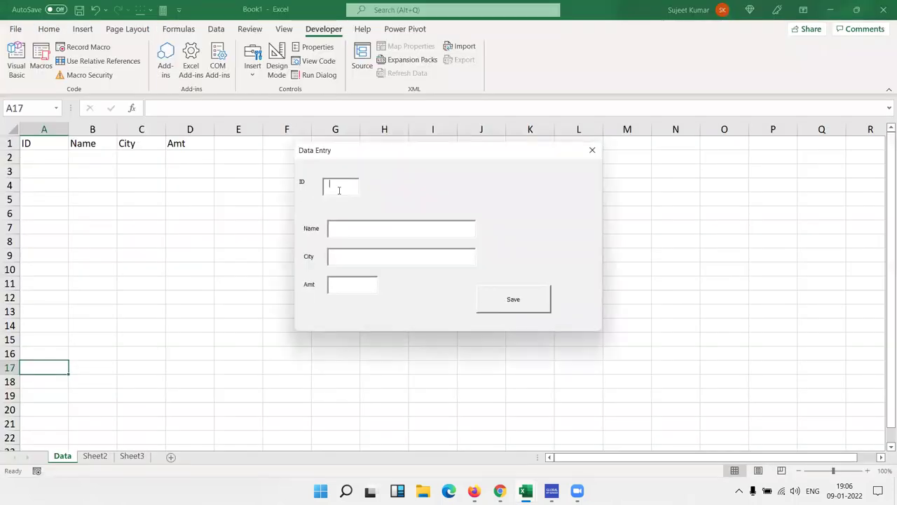
{"action": "left_click", "coordinate": [592, 151]}
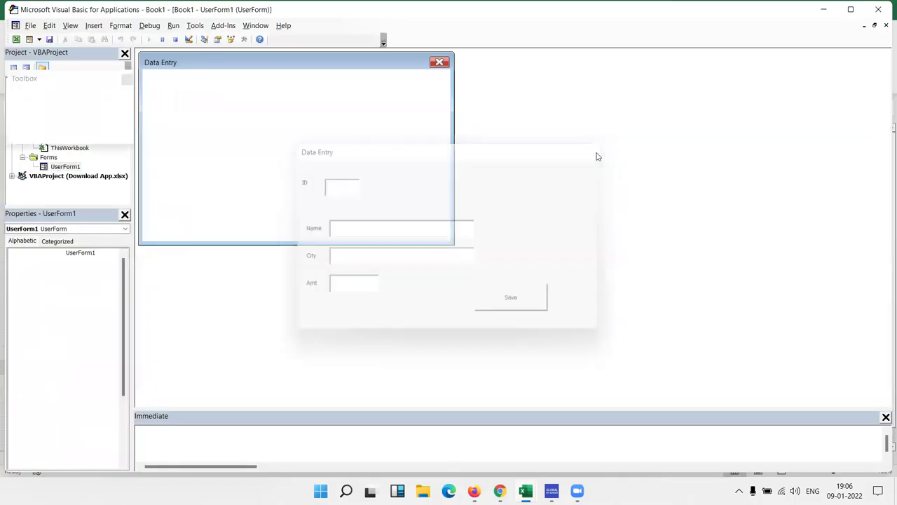
{"action": "double_click", "coordinate": [371, 158]}
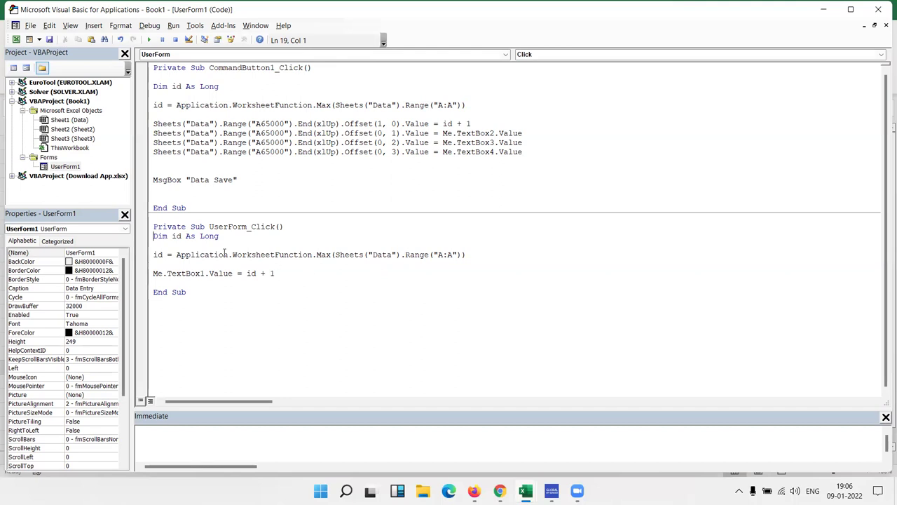
Move the next-ID code from UserForm_Click into a new UserForm_Initialize routine and test-run the form
{"action": "left_click", "coordinate": [535, 56]}
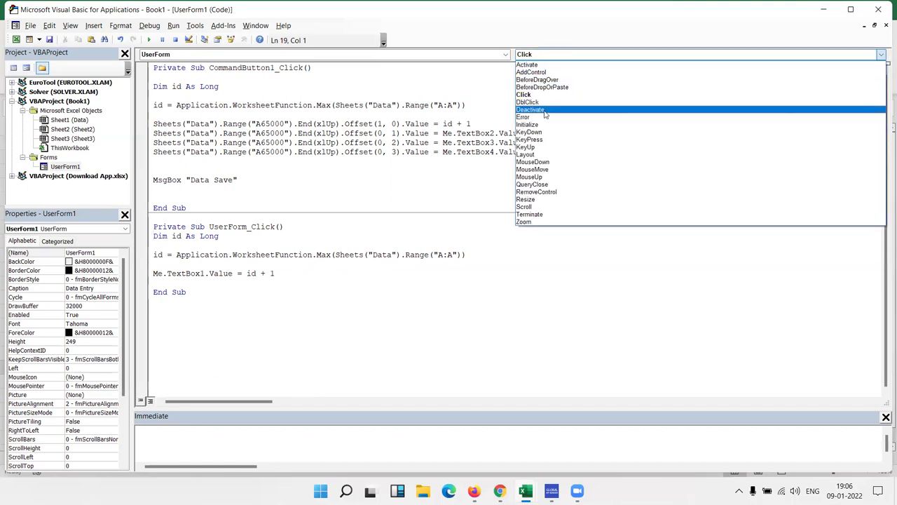
{"action": "left_click", "coordinate": [545, 125]}
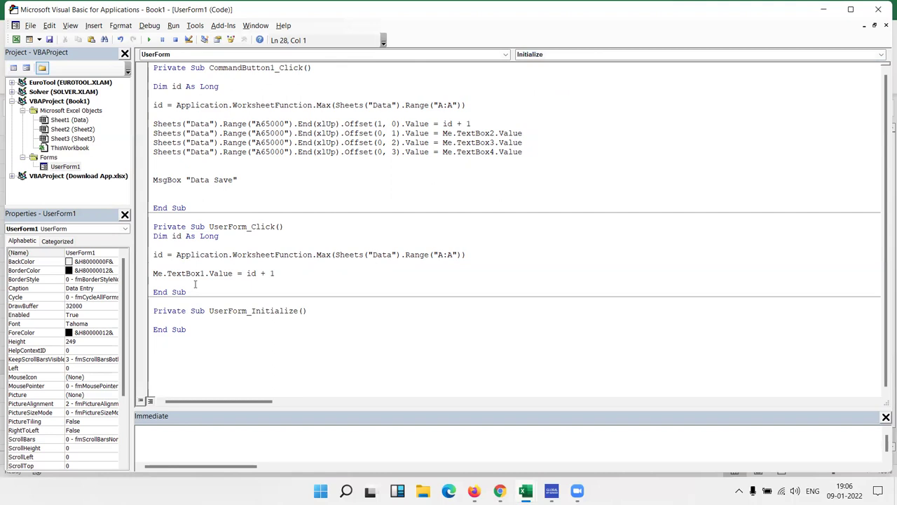
{"action": "left_click_drag", "start_coordinate": [189, 282], "coordinate": [149, 235]}
{"action": "key", "text": "ctrl+c"}
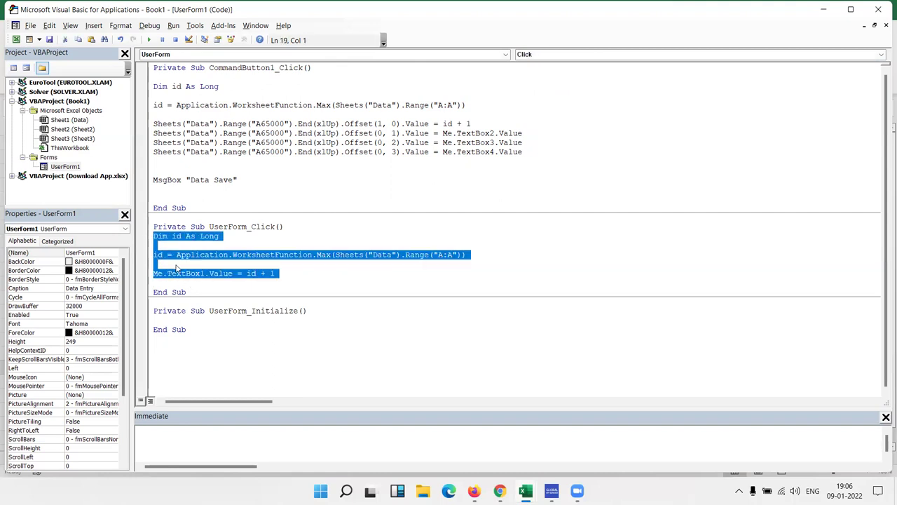
{"action": "key", "text": "Delete"}
{"action": "left_click", "coordinate": [162, 273]}
{"action": "key", "text": "ctrl+v"}
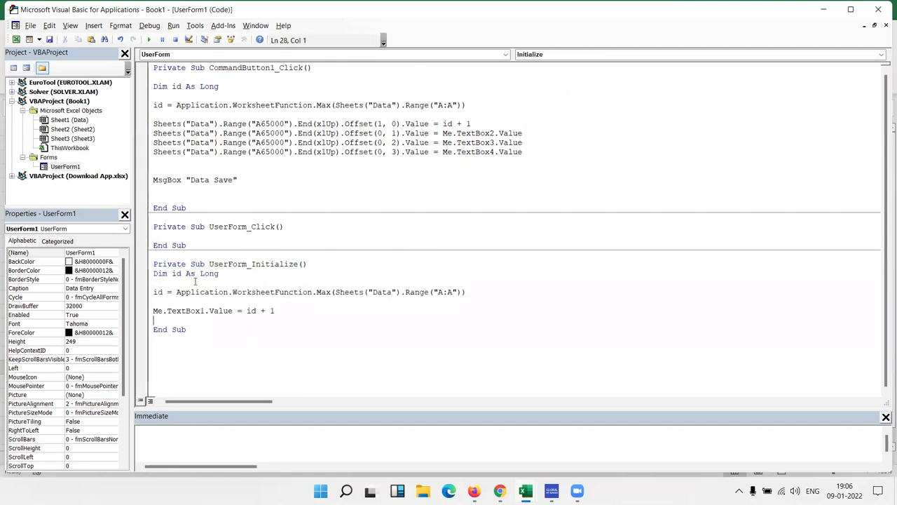
{"action": "left_click", "coordinate": [148, 40]}
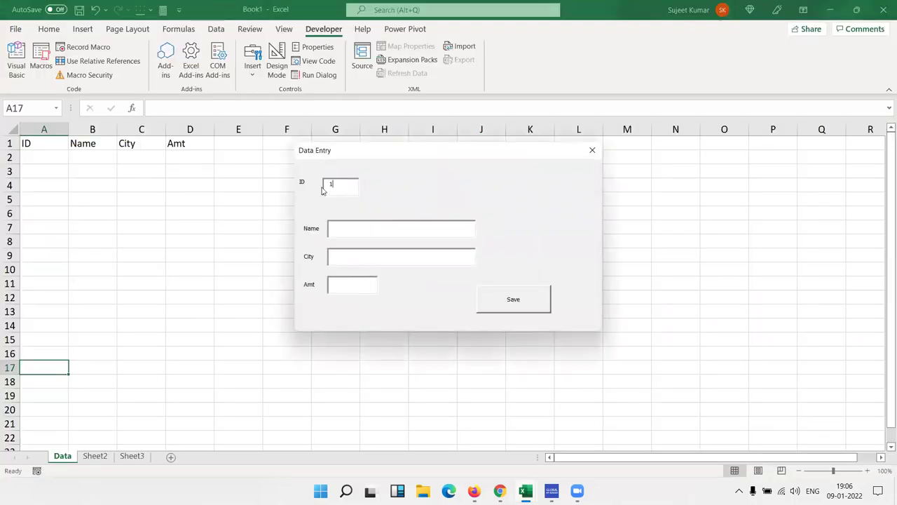
Close the test run and set TextBox1's Enabled property to False
{"action": "left_click", "coordinate": [593, 150]}
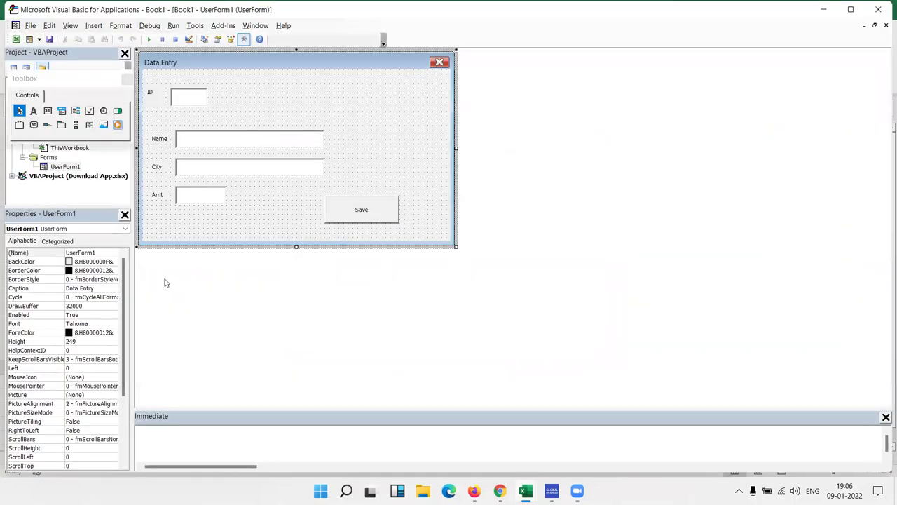
{"action": "left_click", "coordinate": [183, 105]}
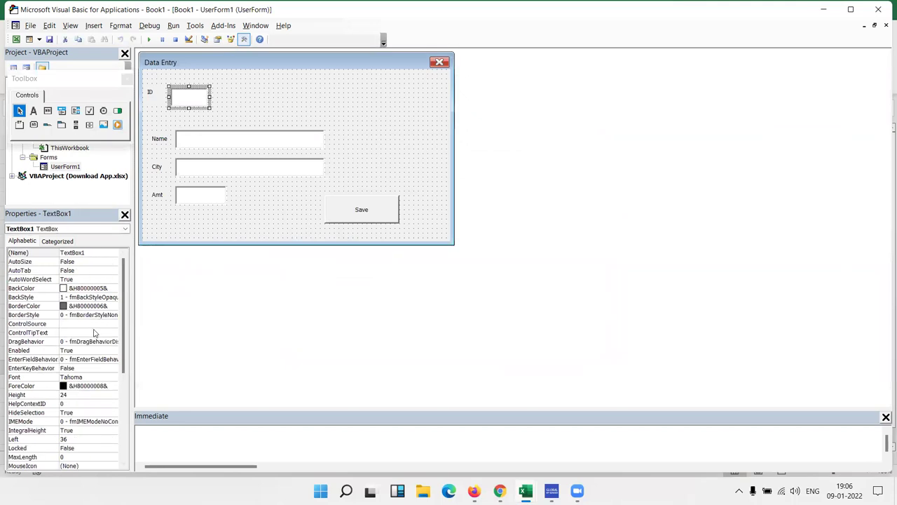
{"action": "scroll", "coordinate": [41, 326], "scroll_direction": "down", "scroll_amount": 6}
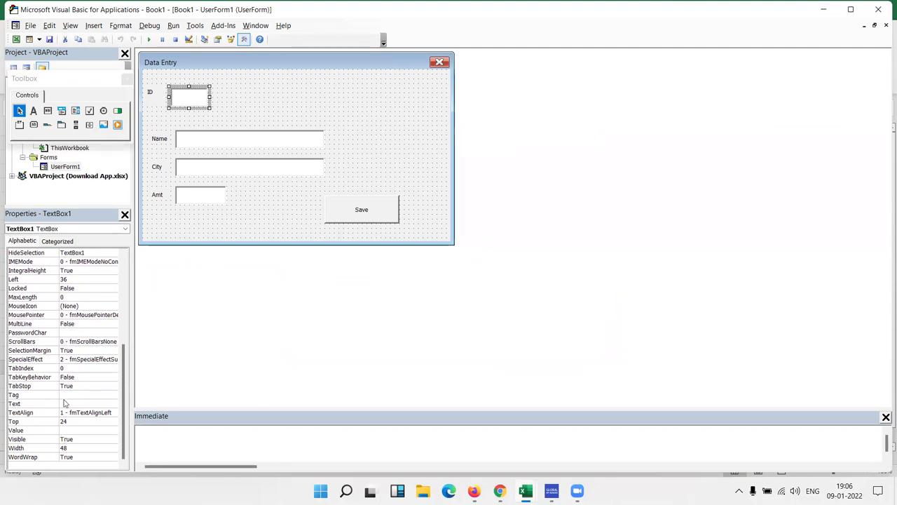
{"action": "scroll", "coordinate": [66, 405], "scroll_direction": "up", "scroll_amount": 6}
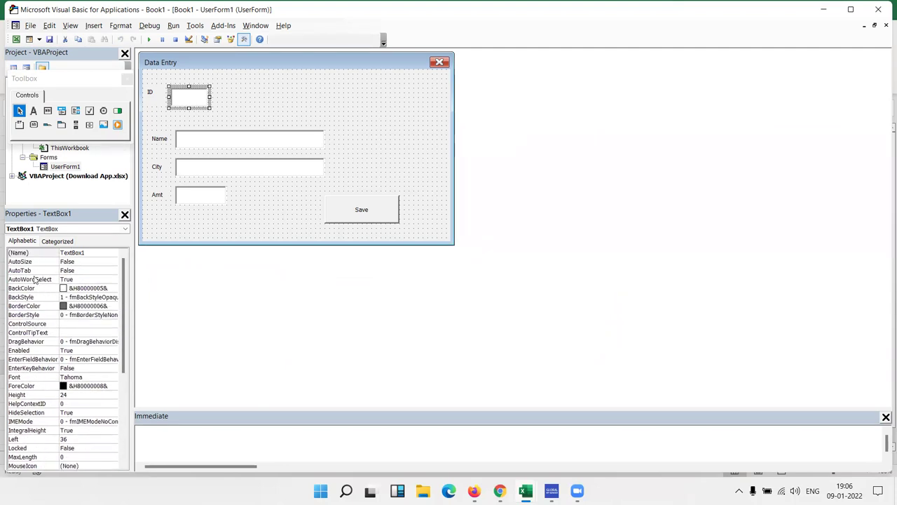
{"action": "left_click", "coordinate": [83, 349]}
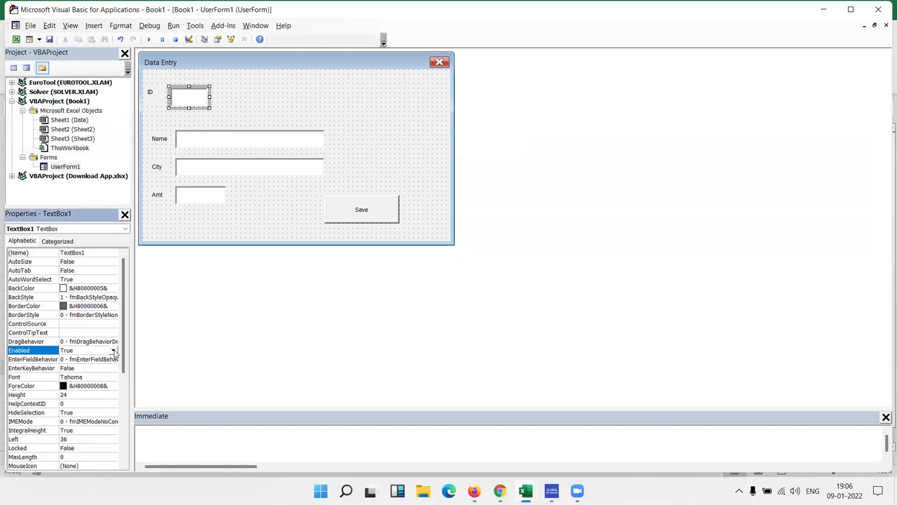
{"action": "left_click", "coordinate": [113, 350]}
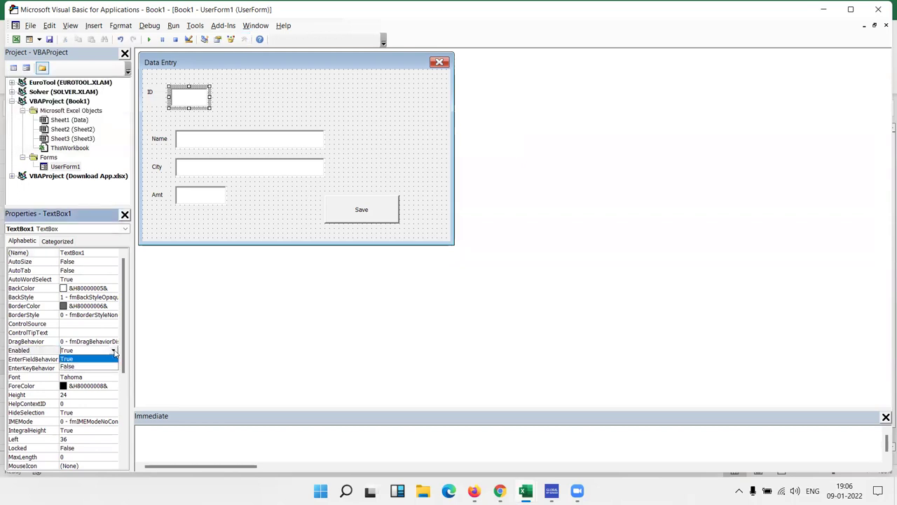
{"action": "left_click", "coordinate": [109, 366]}
{"action": "left_click", "coordinate": [218, 225]}
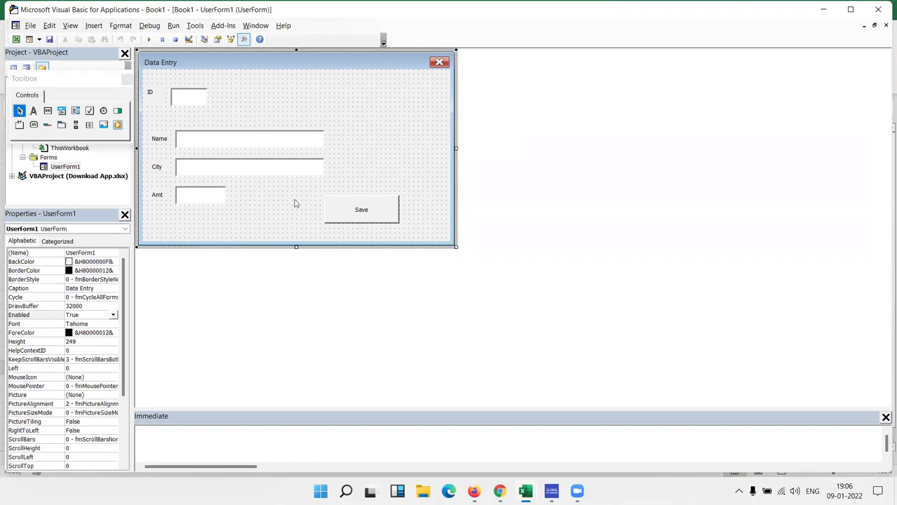
Run the form and save two records, IDs 1 and 2, with city Pune and amount 50
{"action": "double_click", "coordinate": [339, 217]}
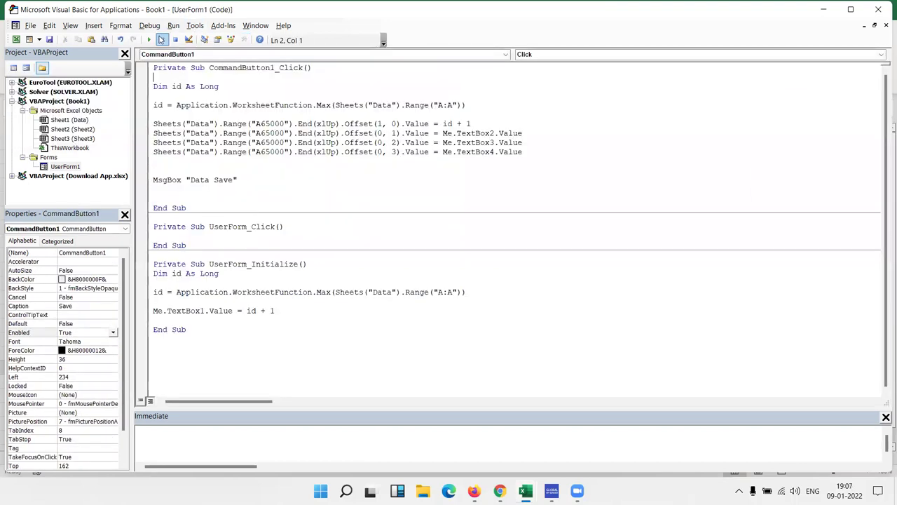
{"action": "left_click", "coordinate": [148, 40]}
{"action": "type", "text": "50"}
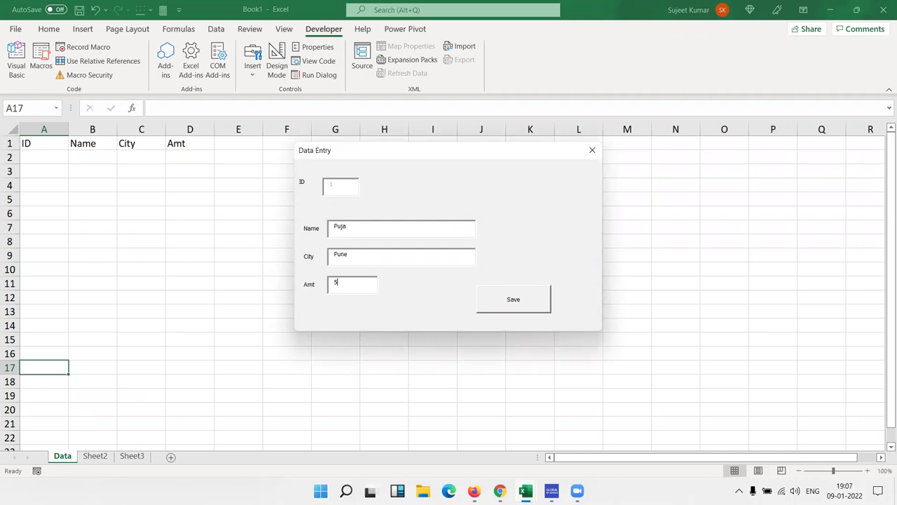
{"action": "left_click", "coordinate": [515, 301]}
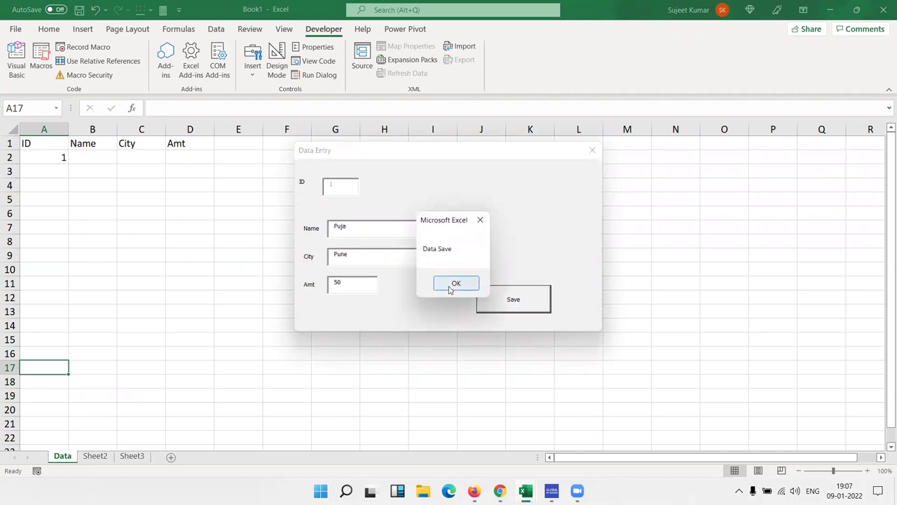
{"action": "left_click", "coordinate": [452, 284]}
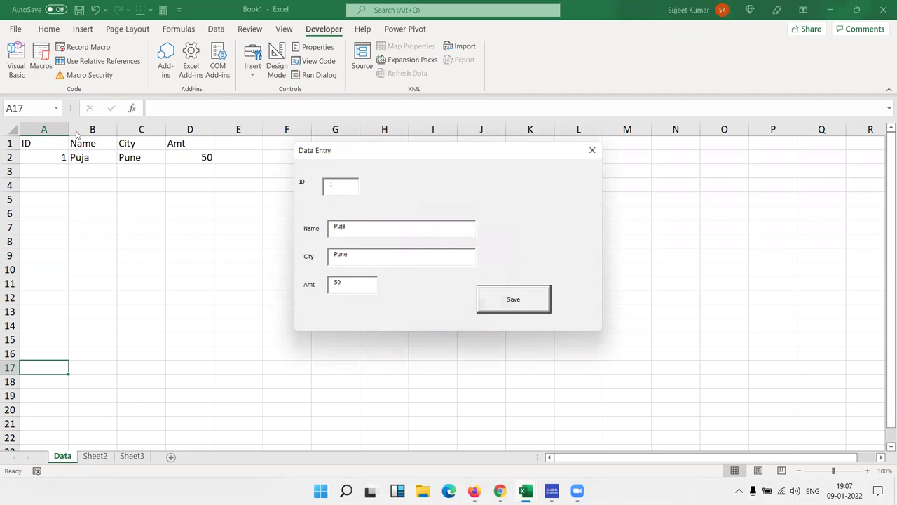
{"action": "left_click", "coordinate": [489, 301]}
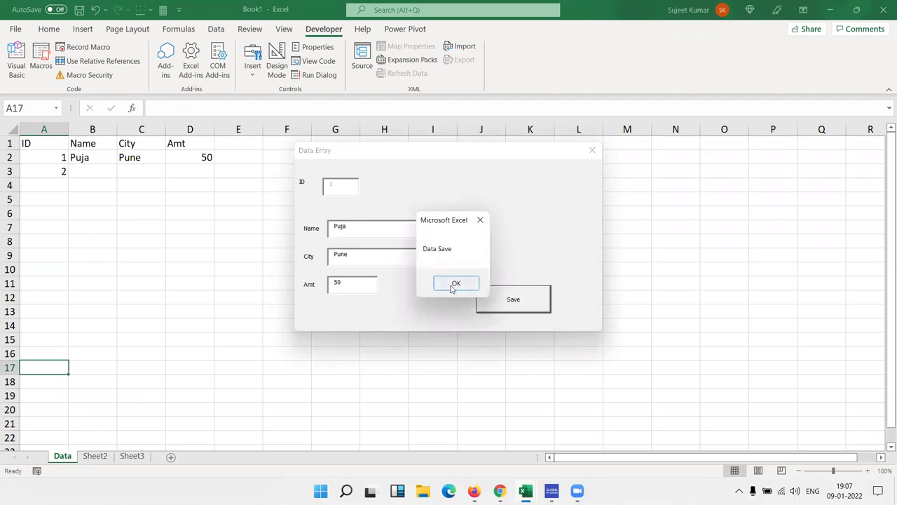
{"action": "left_click", "coordinate": [455, 284]}
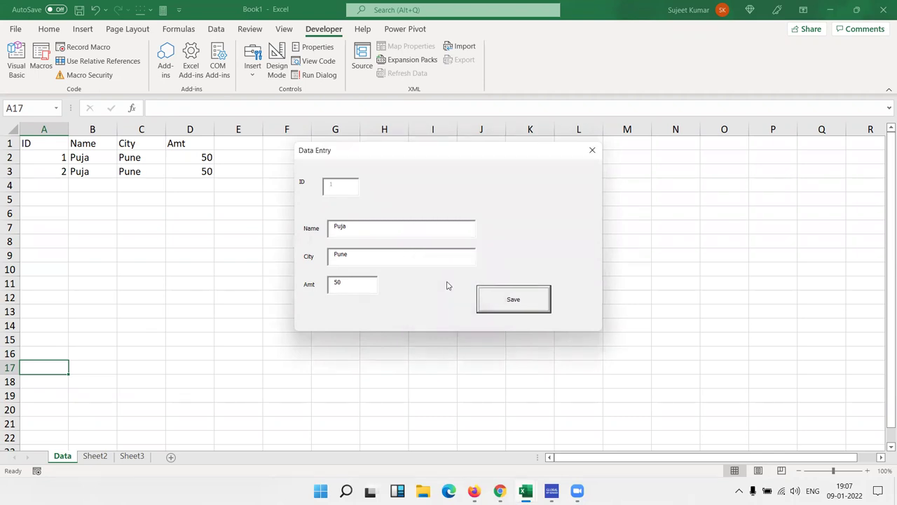
{"action": "left_click", "coordinate": [592, 150]}
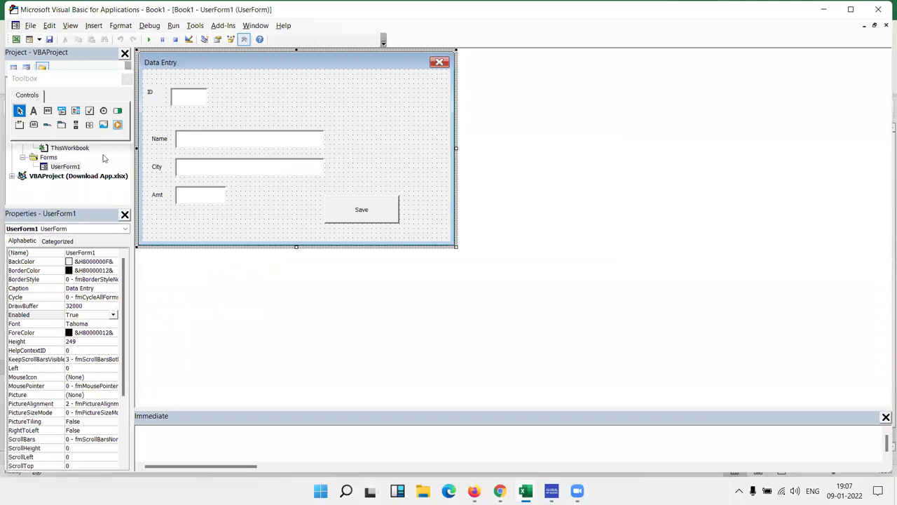
Copy the id calculation and TextBox1 lines from UserForm_Initialize into the Save routine before End Sub
{"action": "double_click", "coordinate": [73, 169]}
{"action": "double_click", "coordinate": [362, 219]}
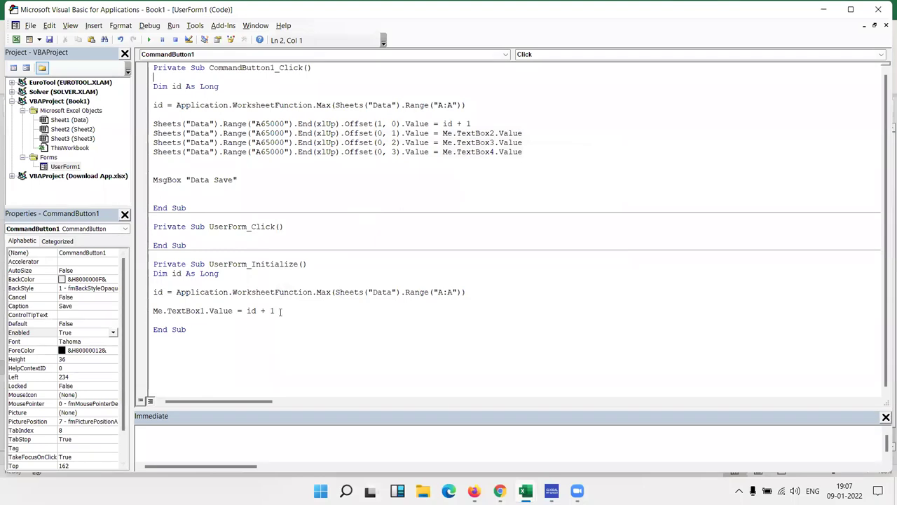
{"action": "left_click_drag", "start_coordinate": [280, 310], "coordinate": [147, 294]}
{"action": "key", "text": "ctrl+c"}
{"action": "left_click", "coordinate": [153, 197]}
{"action": "key", "text": "ctrl+v"}
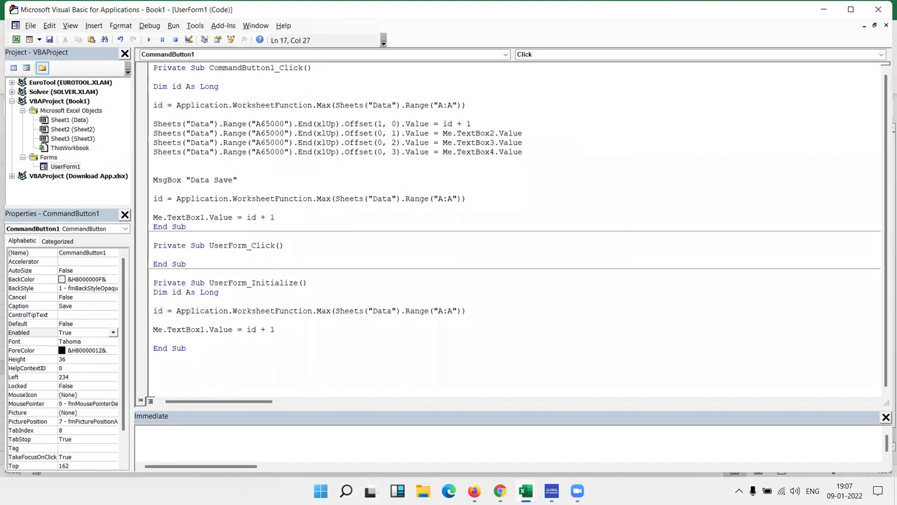
{"action": "key", "text": "Return"}
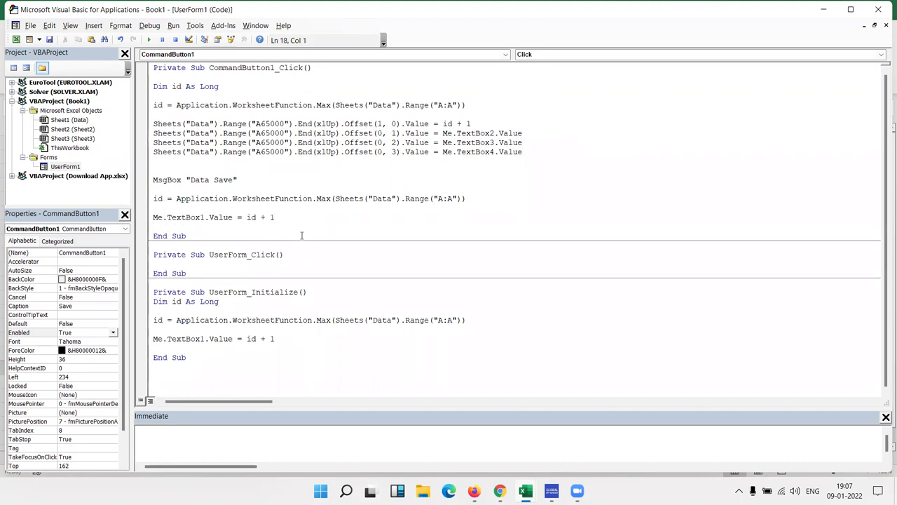
In Excel, enter and clear a test value 3 in A4, then return to the VBA editor
{"action": "key", "text": "alt+F11"}
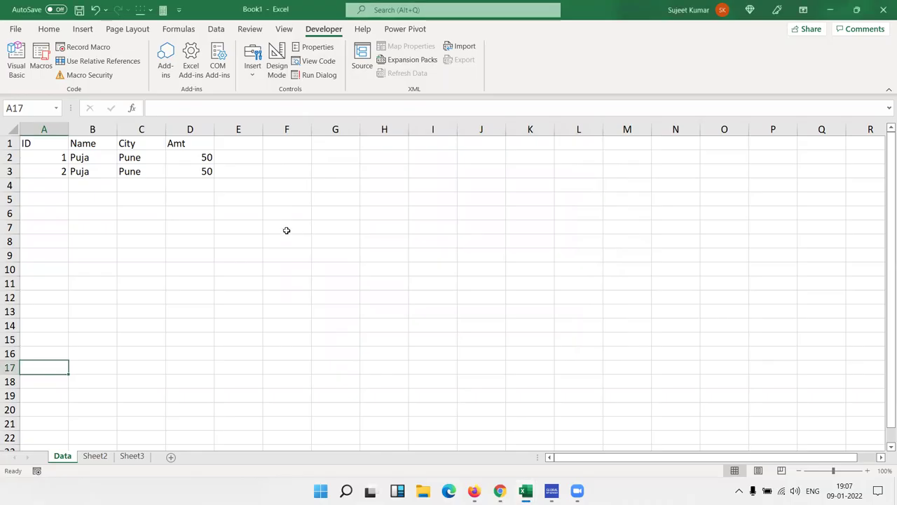
{"action": "left_click", "coordinate": [64, 174]}
{"action": "left_click", "coordinate": [66, 180]}
{"action": "type", "text": "3"}
{"action": "key", "text": "Tab"}
{"action": "left_click", "coordinate": [65, 182]}
{"action": "key", "text": "Delete"}
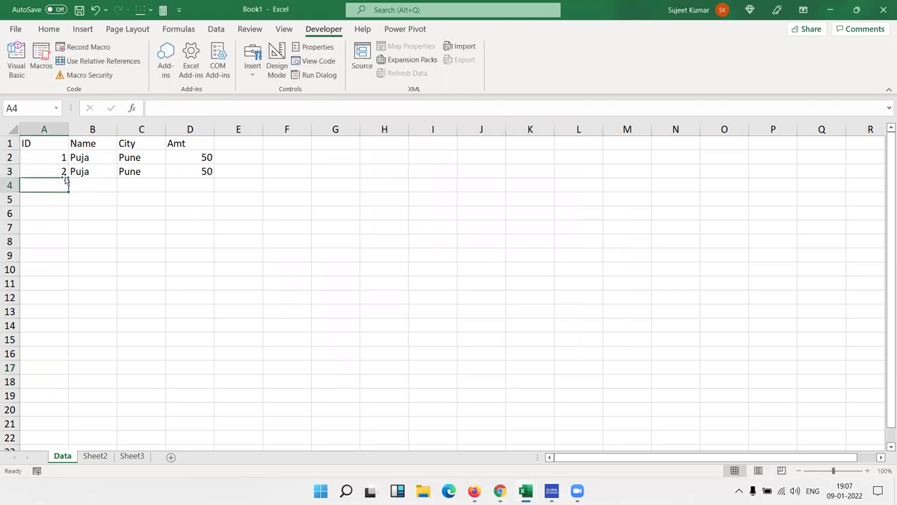
{"action": "key", "text": "Up"}
{"action": "key", "text": "Up"}
{"action": "key", "text": "Up"}
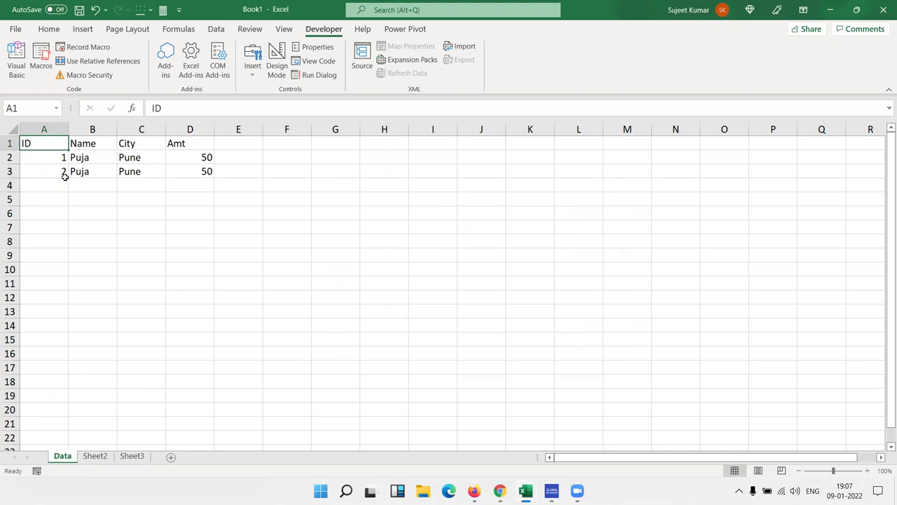
{"action": "left_click", "coordinate": [251, 75]}
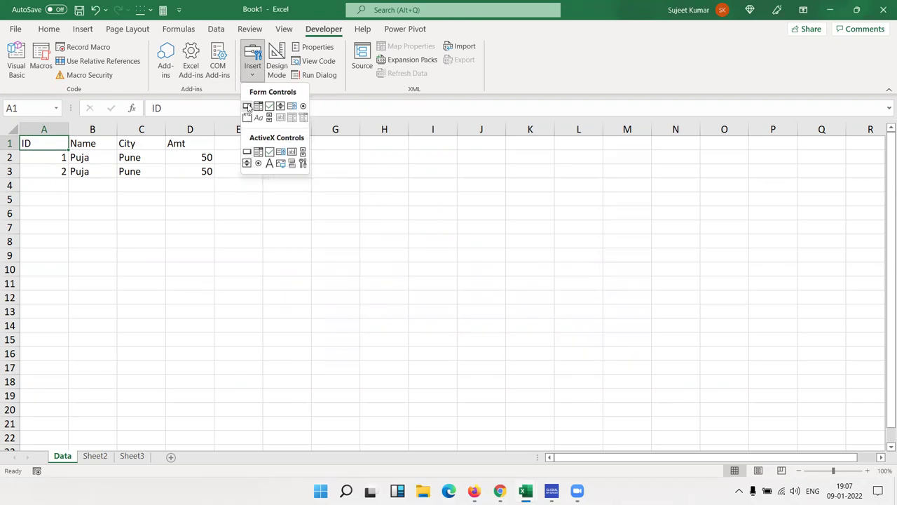
{"action": "left_click", "coordinate": [365, 171]}
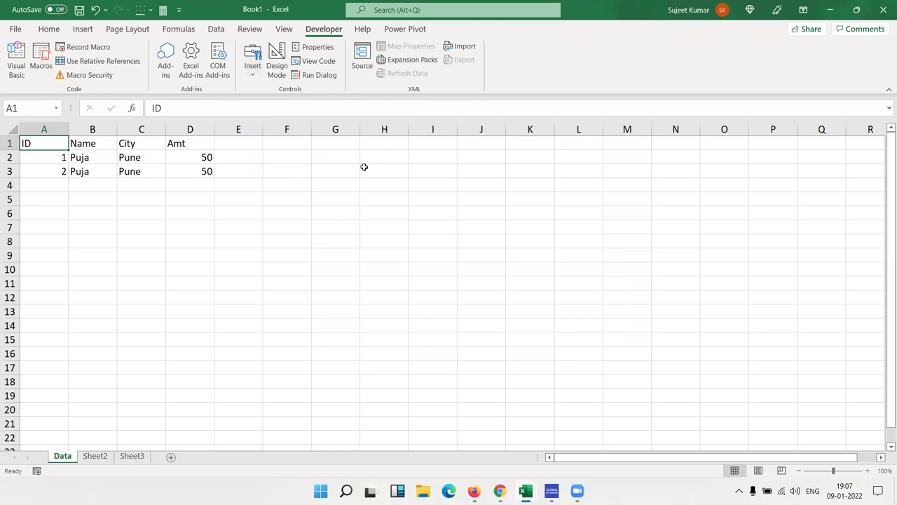
{"action": "key", "text": "alt+F11"}
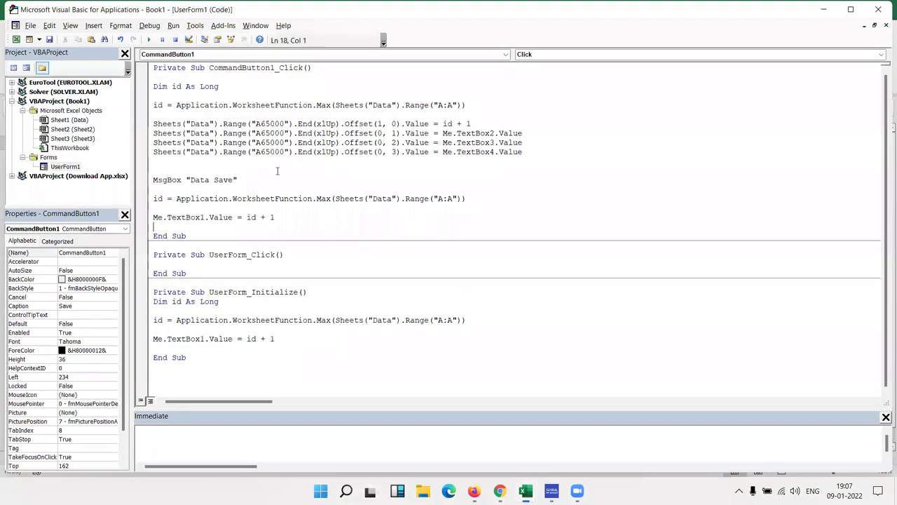
Insert a new module with a Sub op() macro containing UserForm1.Show
{"action": "left_click", "coordinate": [94, 25]}
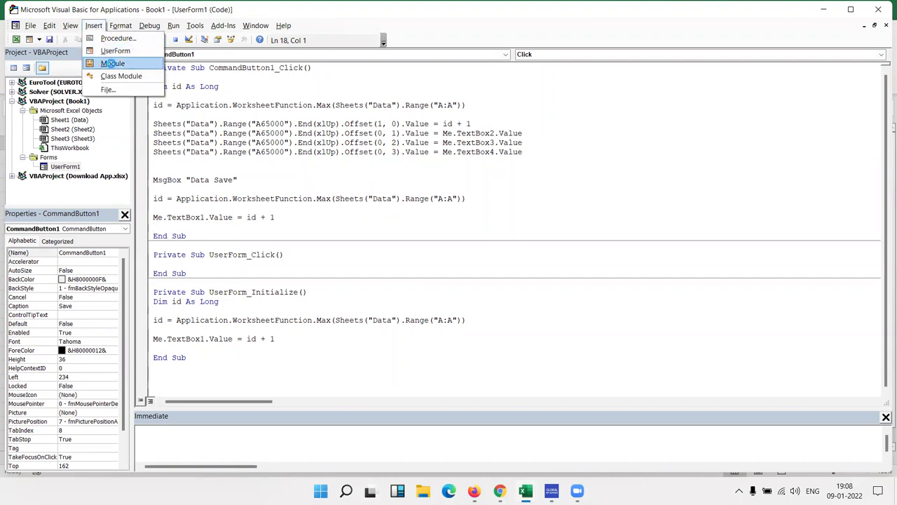
{"action": "left_click", "coordinate": [107, 63]}
{"action": "type", "text": "sub o"}
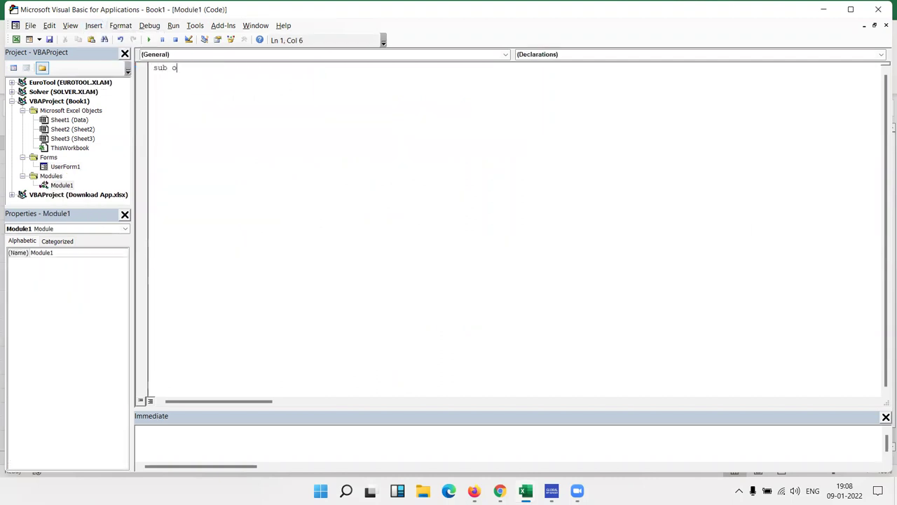
{"action": "type", "text": "p("}
{"action": "key", "text": "Return"}
{"action": "type", "text": "userform1.s"}
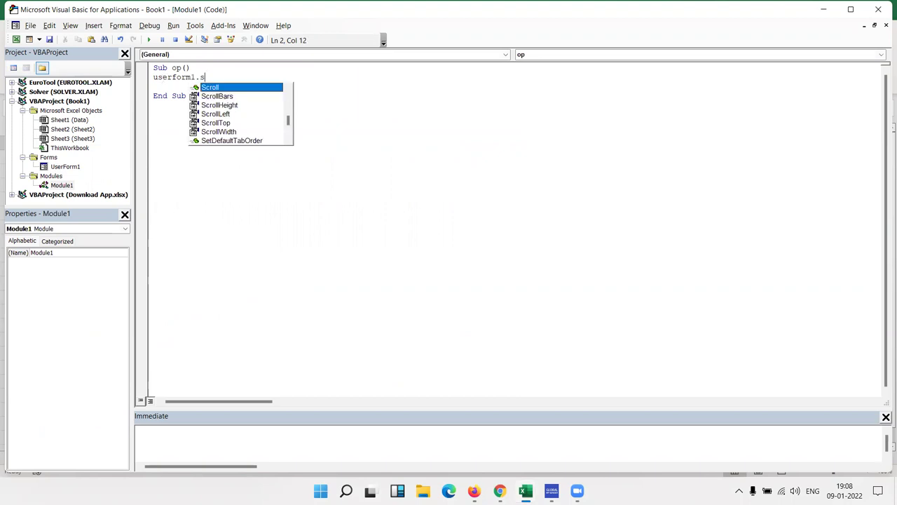
{"action": "type", "text": "j"}
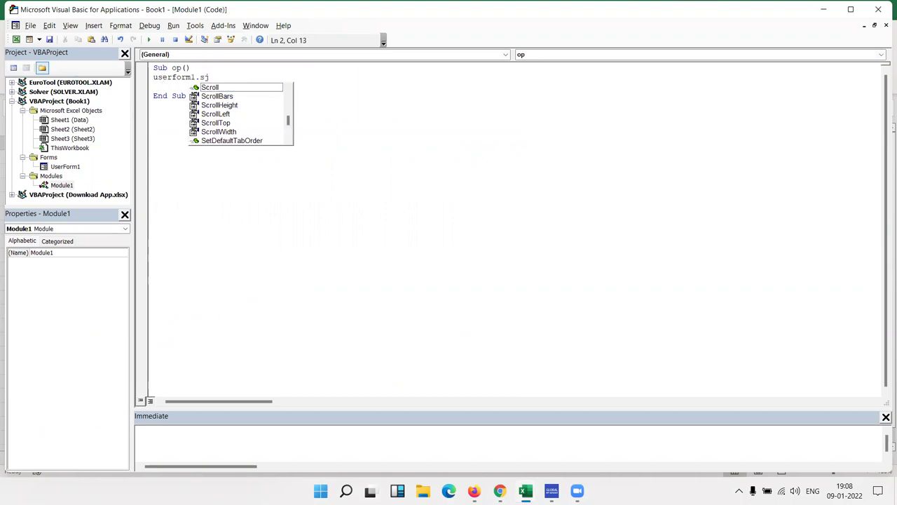
{"action": "key", "text": "BackSpace"}
Finish the Show line and draw a form button over F2:G3 assigned to the op macro
{"action": "type", "text": "h"}
{"action": "key", "text": "BackSpace"}
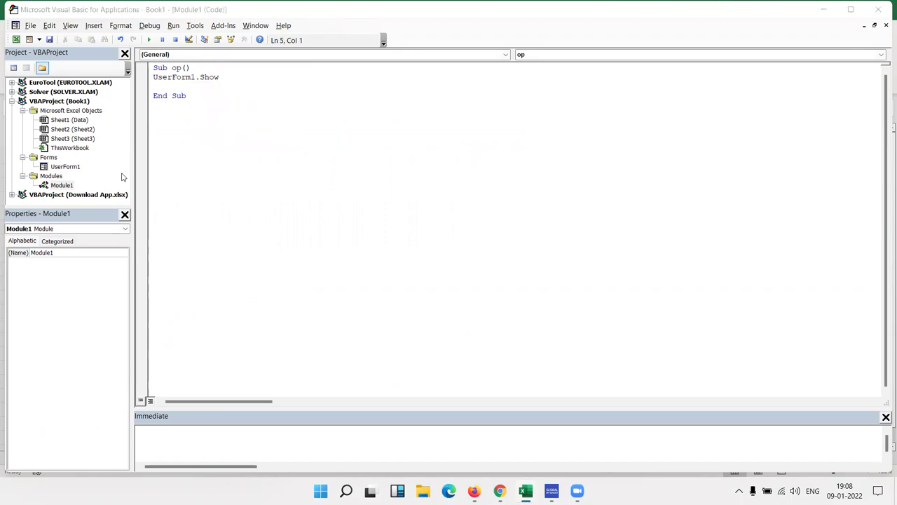
{"action": "key", "text": "alt+F11"}
{"action": "left_click", "coordinate": [258, 82]}
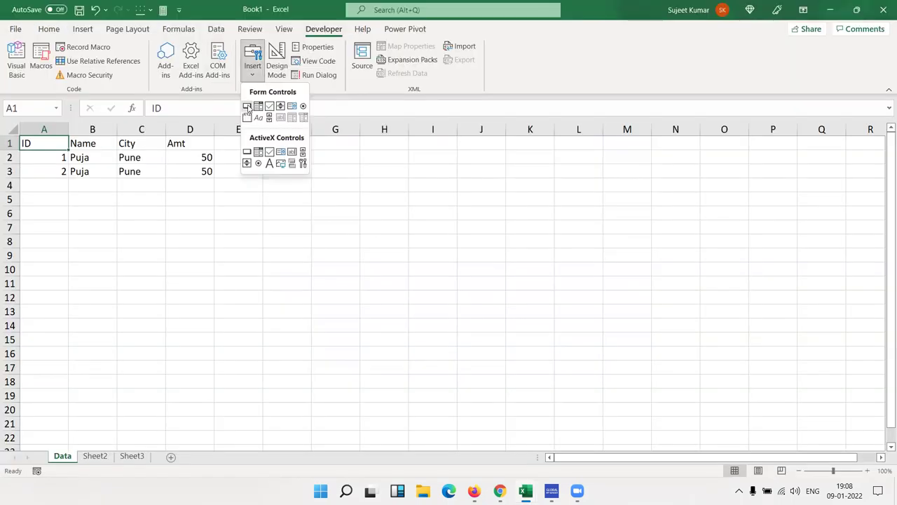
{"action": "left_click", "coordinate": [248, 105]}
{"action": "left_click_drag", "start_coordinate": [289, 158], "coordinate": [356, 180]}
{"action": "left_click", "coordinate": [288, 182]}
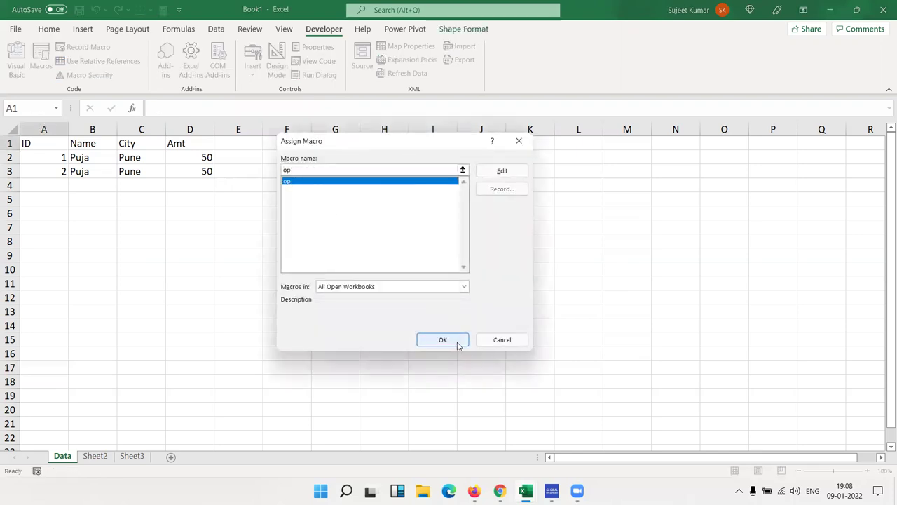
{"action": "left_click", "coordinate": [456, 342]}
Test the button by opening and closing the form, then relabel it 'Enter Data'
{"action": "left_click", "coordinate": [354, 228]}
{"action": "left_click", "coordinate": [336, 171]}
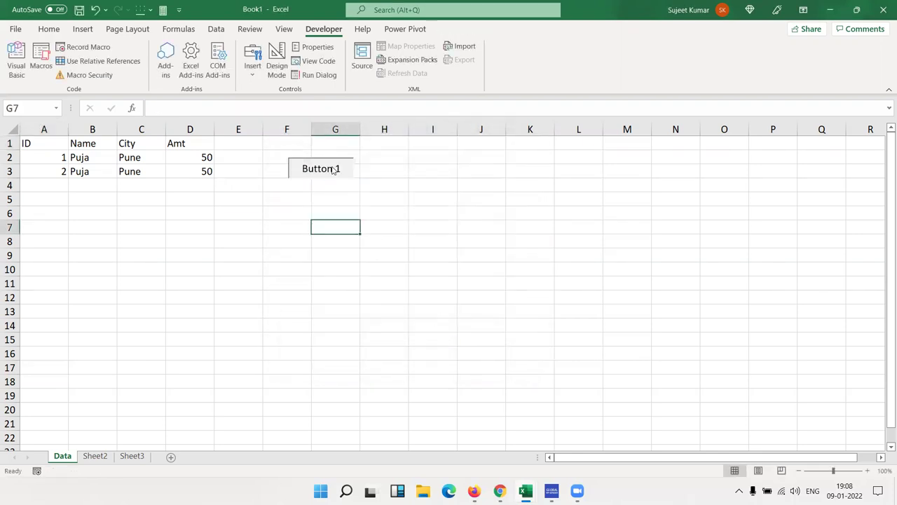
{"action": "left_click", "coordinate": [593, 150]}
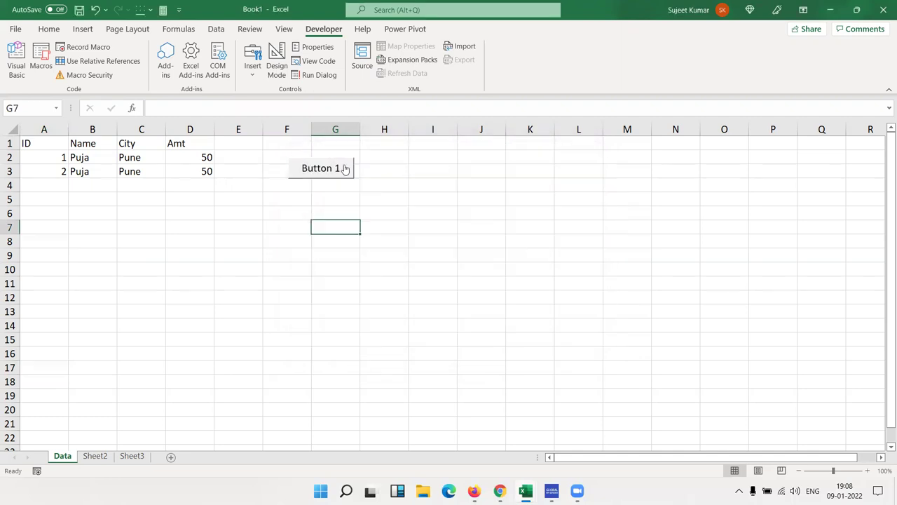
{"action": "right_click", "coordinate": [341, 168]}
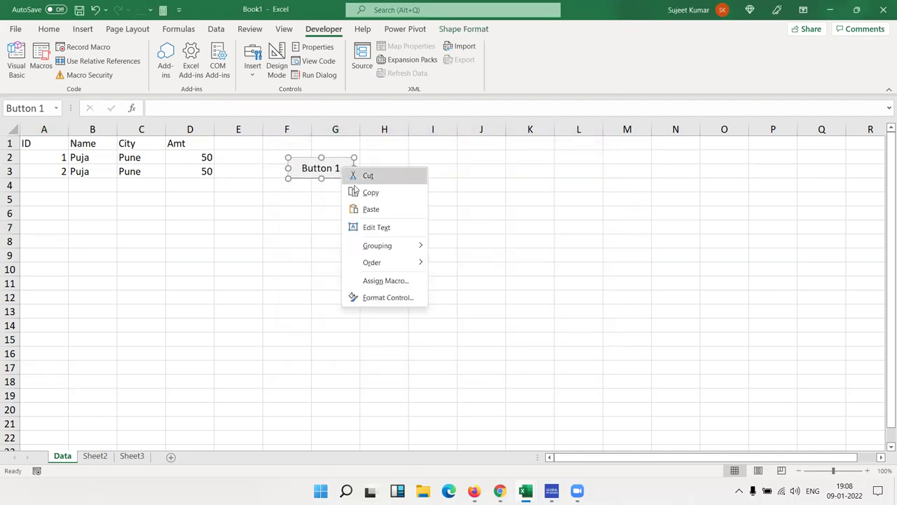
{"action": "left_click", "coordinate": [382, 228]}
{"action": "key", "text": "Delete"}
{"action": "key", "text": "Delete"}
{"action": "key", "text": "Delete"}
{"action": "key", "text": "Delete"}
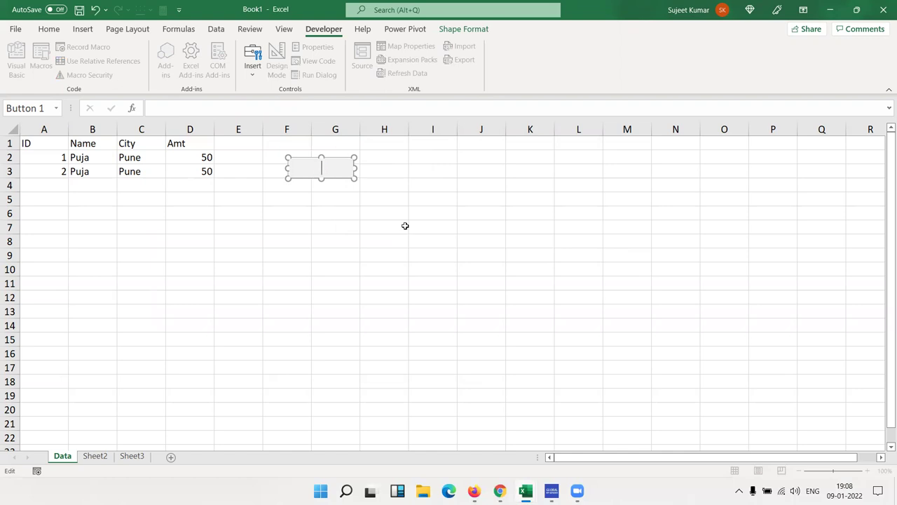
{"action": "type", "text": "Enter Data"}
Protect the Data sheet with a password, keeping Edit objects allowed
{"action": "left_click", "coordinate": [246, 287]}
{"action": "right_click", "coordinate": [63, 456]}
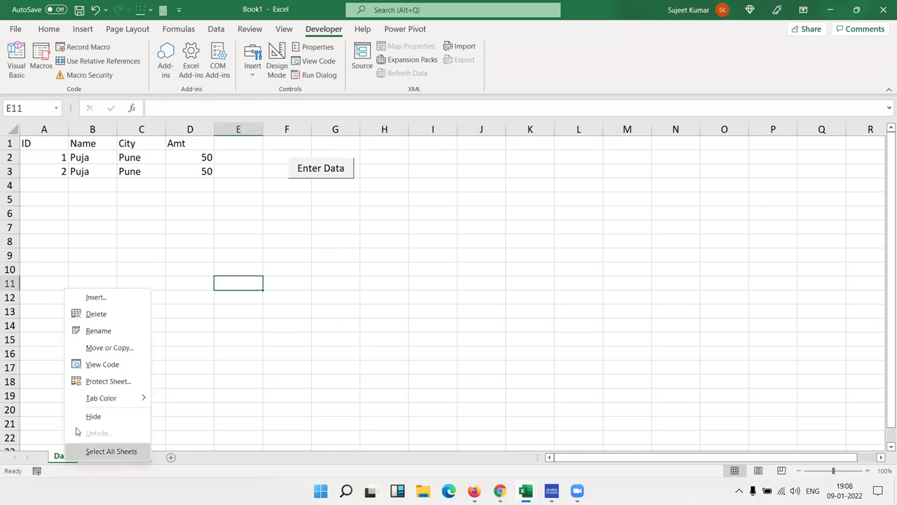
{"action": "left_click", "coordinate": [91, 385]}
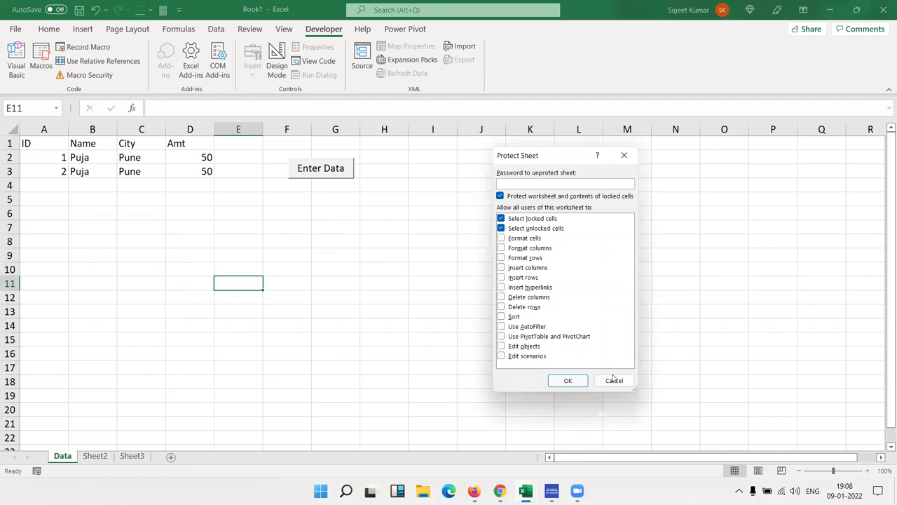
{"action": "left_click", "coordinate": [527, 347]}
{"action": "left_click", "coordinate": [512, 183]}
{"action": "left_click", "coordinate": [572, 382]}
{"action": "type", "text": "1"}
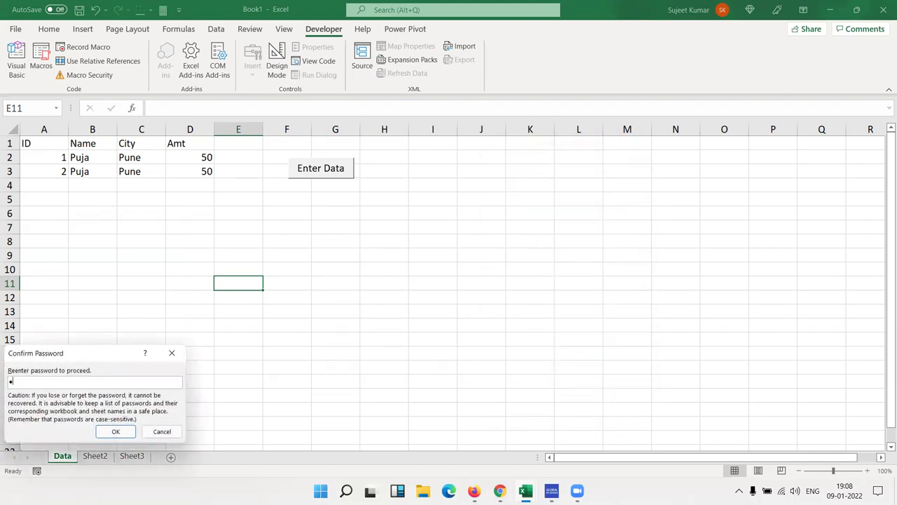
{"action": "left_click", "coordinate": [98, 432]}
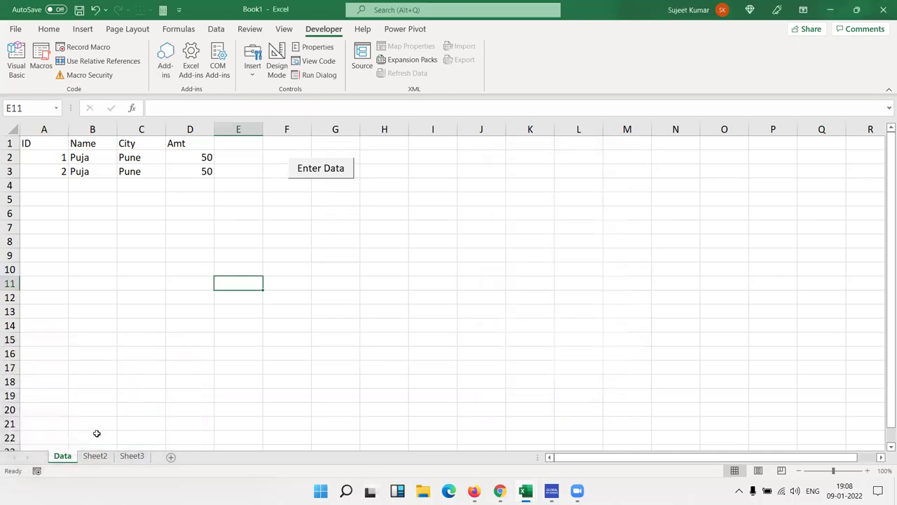
{"action": "left_click", "coordinate": [390, 250]}
Reproduce run-time error 1004 by saving from the form, reset the macro, and open the Save button's code
{"action": "left_click", "coordinate": [333, 175]}
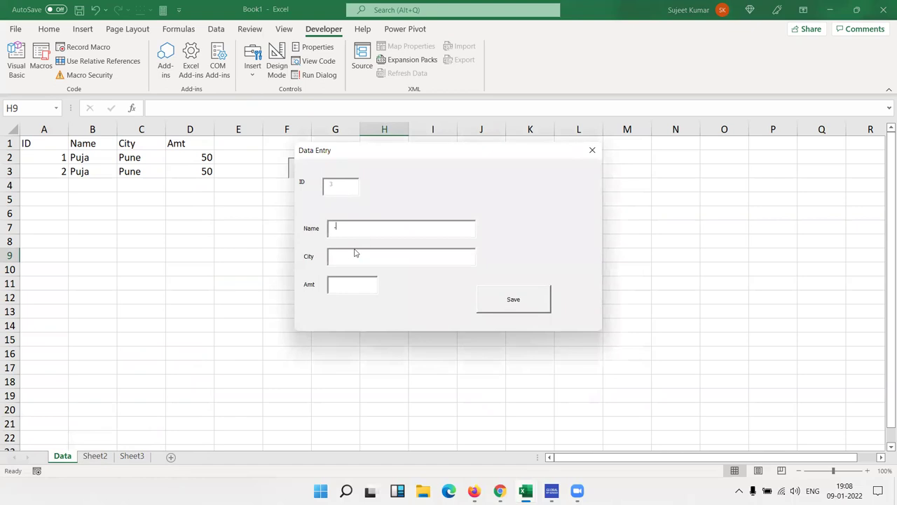
{"action": "left_click", "coordinate": [519, 308]}
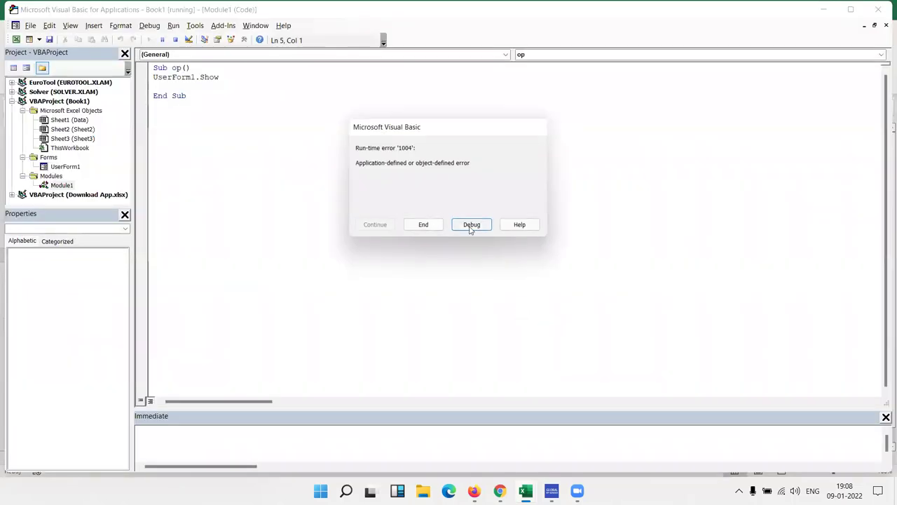
{"action": "left_click", "coordinate": [471, 224]}
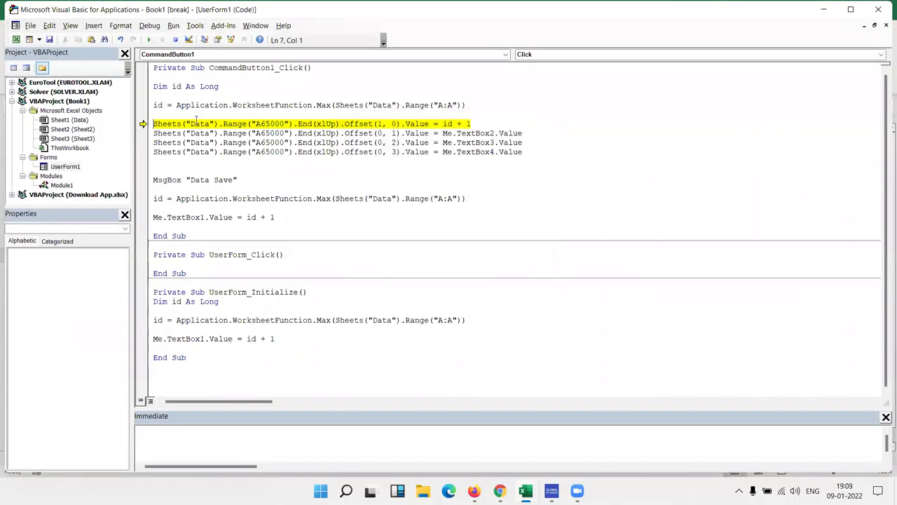
{"action": "left_click", "coordinate": [175, 40]}
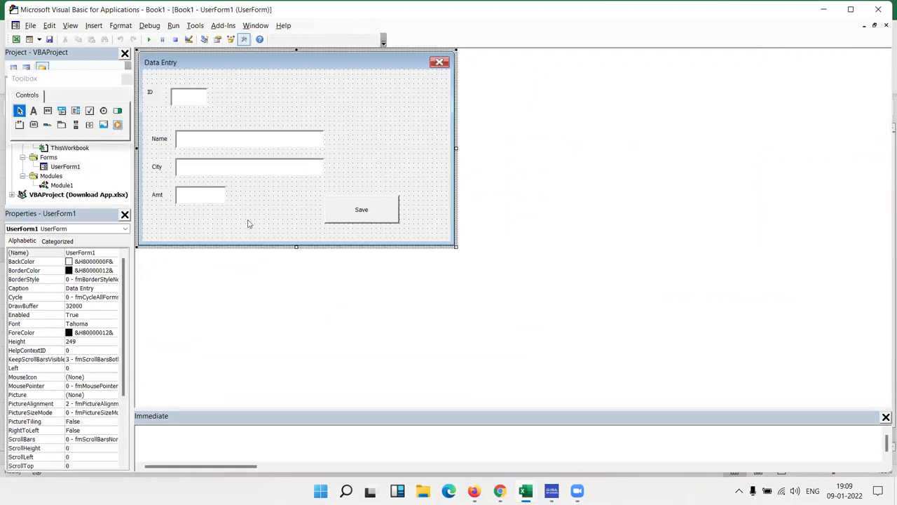
{"action": "double_click", "coordinate": [361, 223]}
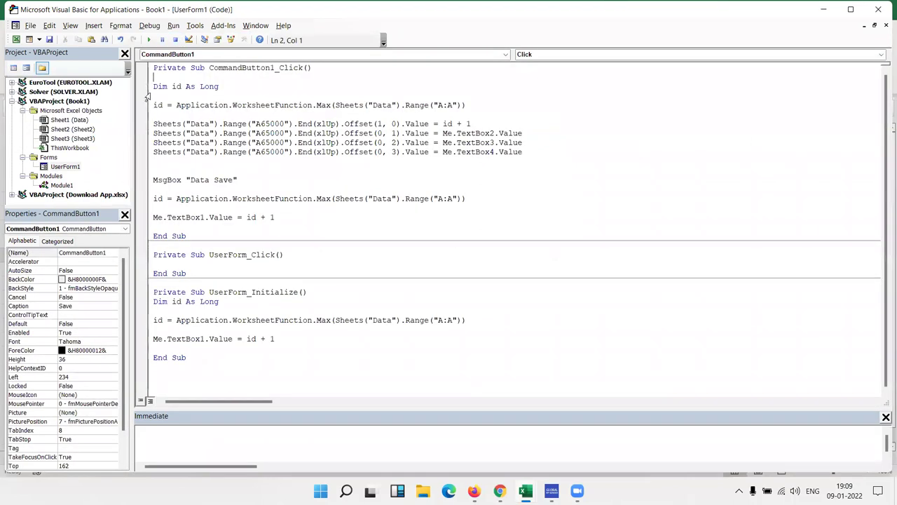
Add a Sheets("Data").Unprotect line with the sheet password above the row-writing code
{"action": "left_click", "coordinate": [160, 115]}
{"action": "key", "text": "Return"}
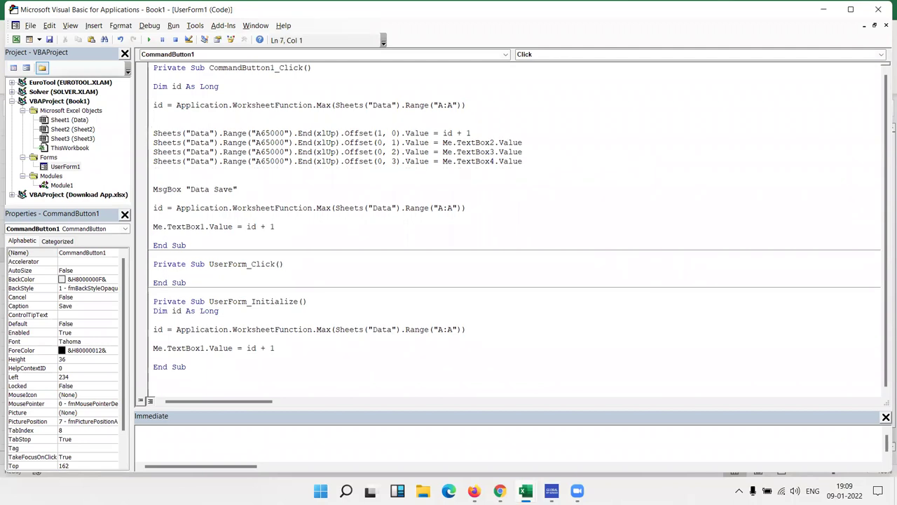
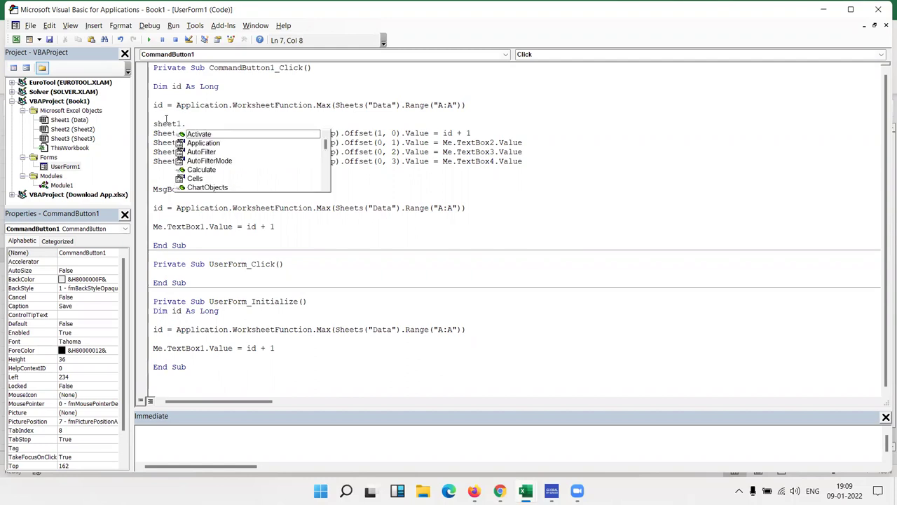
{"action": "key", "text": "Tab"}
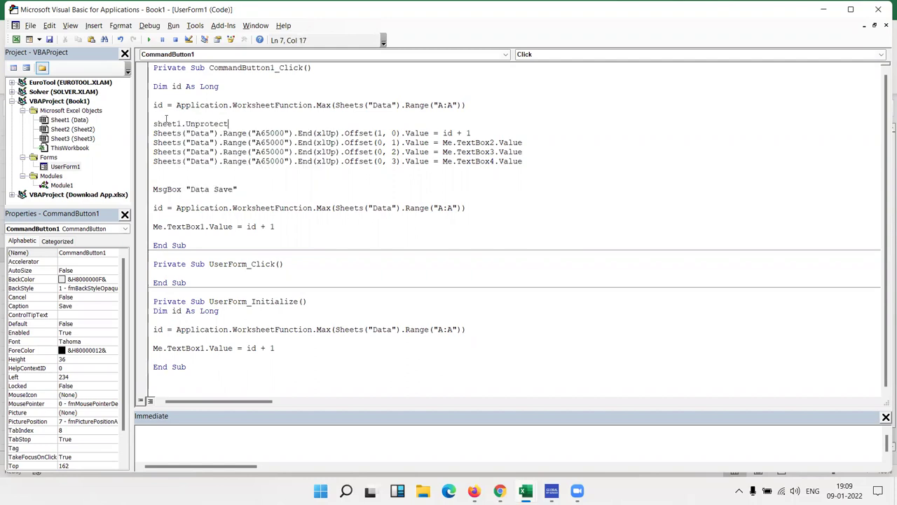
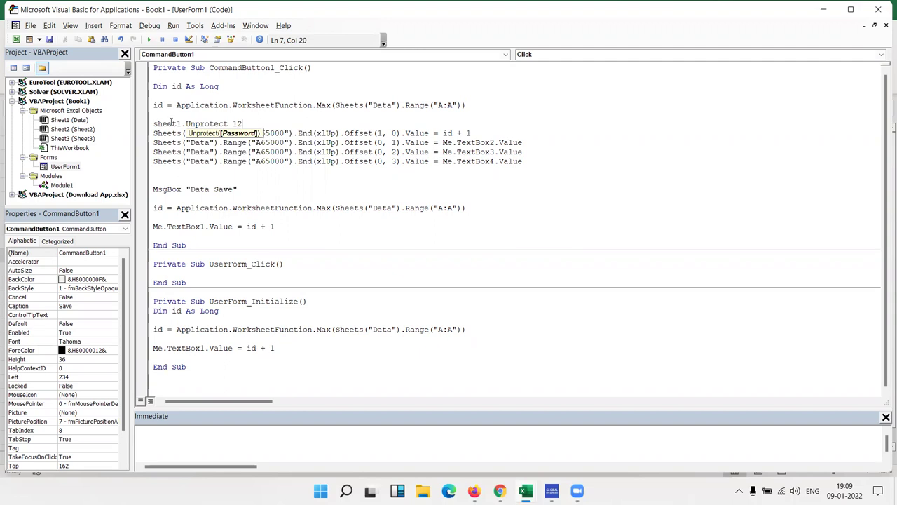
{"action": "left_click", "coordinate": [179, 152]}
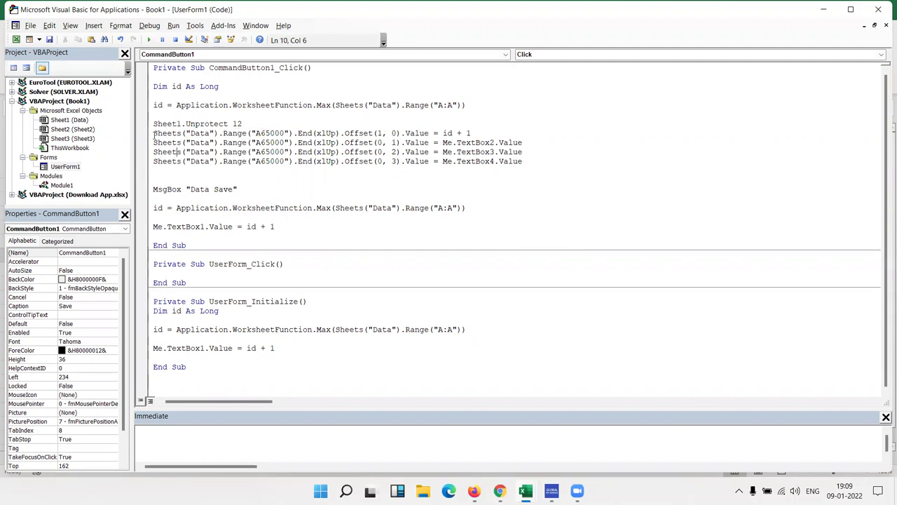
{"action": "mouse_move", "coordinate": [153, 135]}
{"action": "left_mouse_down"}
{"action": "mouse_move", "coordinate": [224, 140]}
{"action": "mouse_move", "coordinate": [217, 130]}
{"action": "mouse_move", "coordinate": [129, 125]}
{"action": "left_mouse_up"}
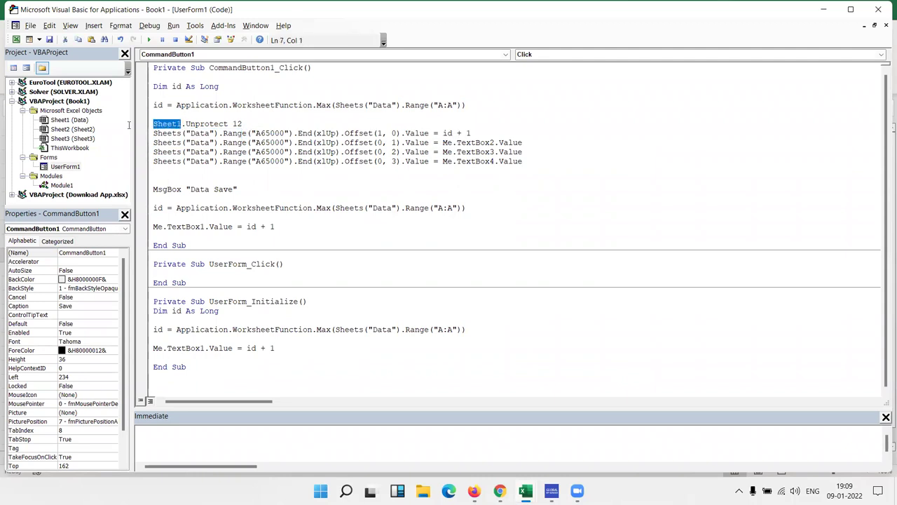
{"action": "type", "text": "Sheets(\"Data\")"}
Add a Sheets("Data").Protect line before End Sub and return to the workbook
{"action": "left_click", "coordinate": [345, 189]}
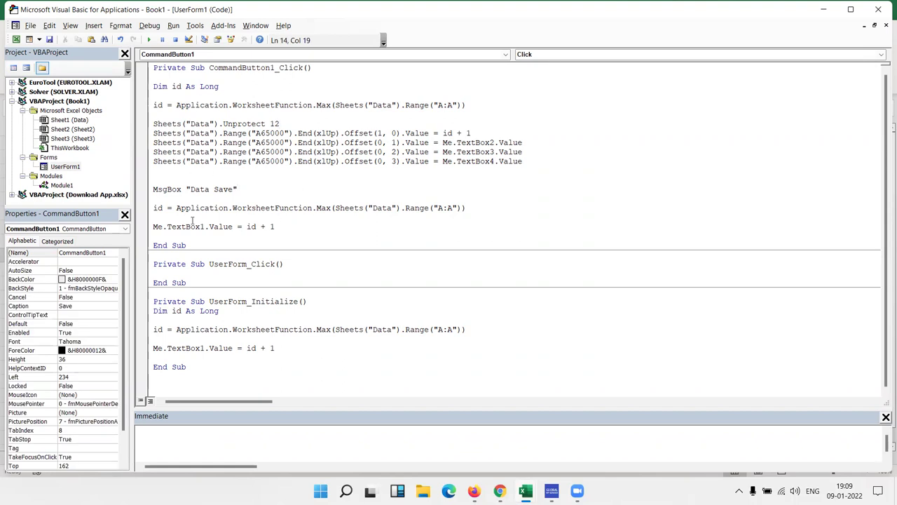
{"action": "type", "text": "Sheets(\"Data\")"}
{"action": "type", "text": "pro"}
{"action": "type", "text": "te"}
{"action": "left_click", "coordinate": [275, 254]}
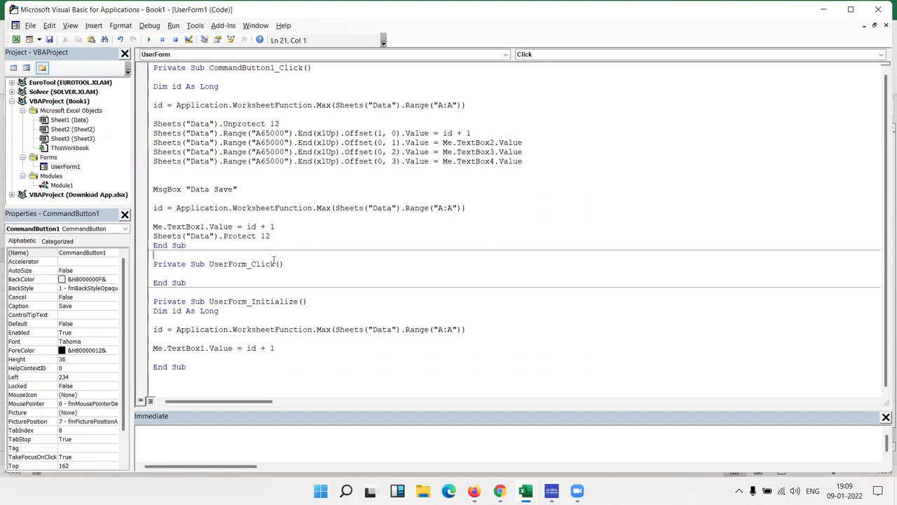
{"action": "key", "text": "alt+F11"}
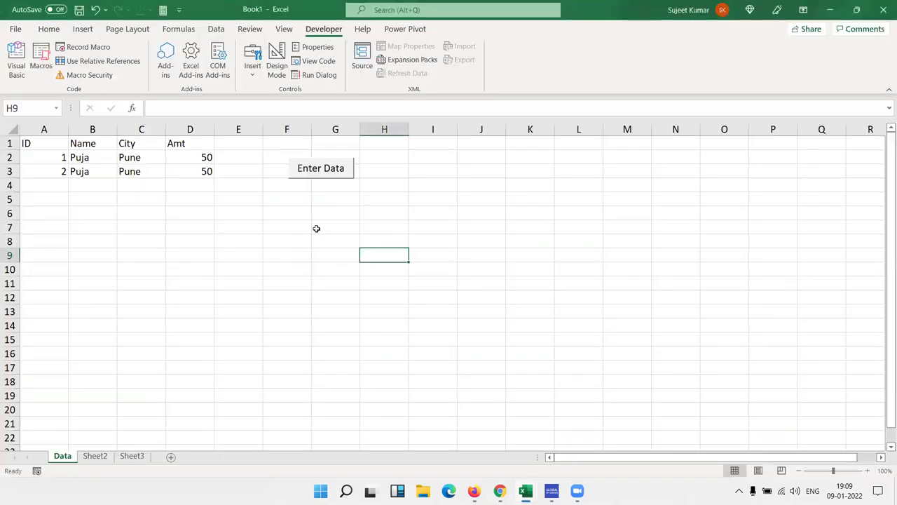
Enter a record with city Patna and amount 540 in the Data Entry form and save it
{"action": "left_click", "coordinate": [322, 176]}
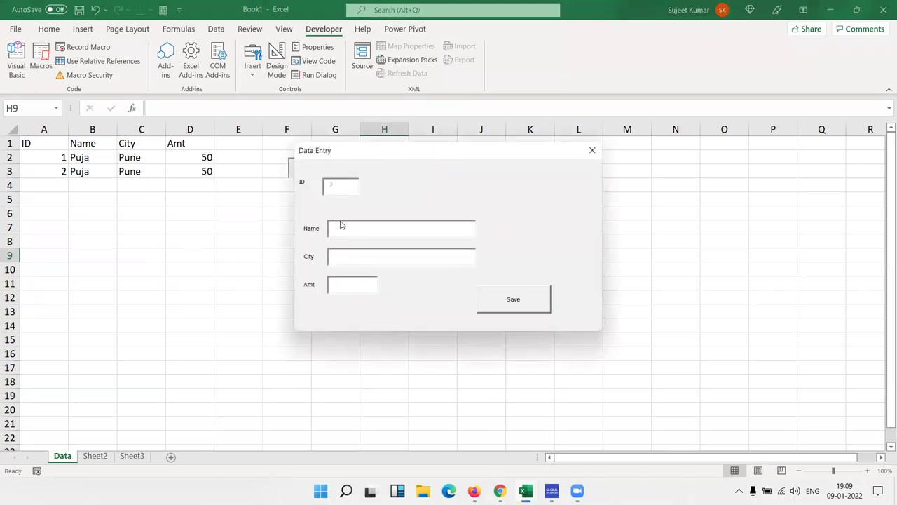
{"action": "type", "text": "Uday"}
{"action": "type", "text": "Sat"}
{"action": "key", "text": "BackSpace"}
{"action": "key", "text": "BackSpace"}
{"action": "key", "text": "BackSpace"}
{"action": "type", "text": "Patna"}
{"action": "key", "text": "Tab"}
{"action": "type", "text": "540"}
{"action": "left_click", "coordinate": [539, 309]}
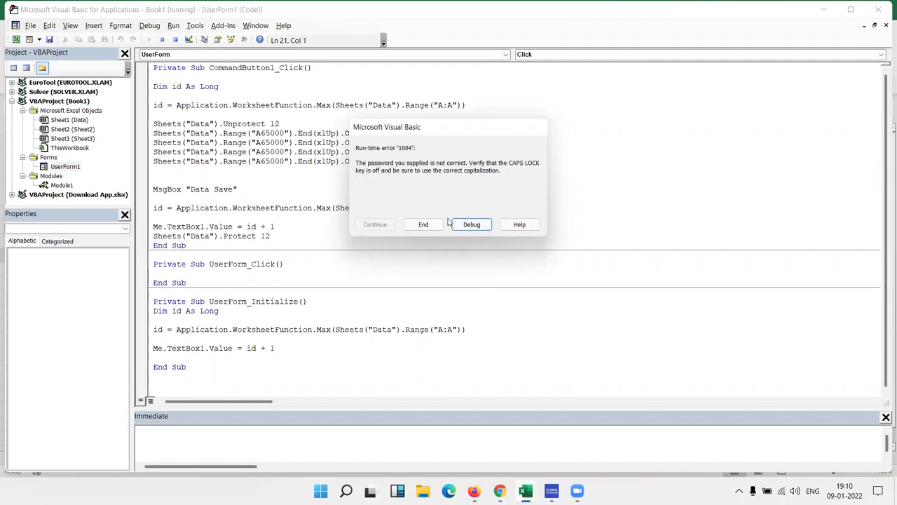
Write the password as a matching quoted string on both the Unprotect and Protect lines
{"action": "left_click", "coordinate": [471, 225]}
{"action": "left_click", "coordinate": [271, 123]}
{"action": "type", "text": "\""}
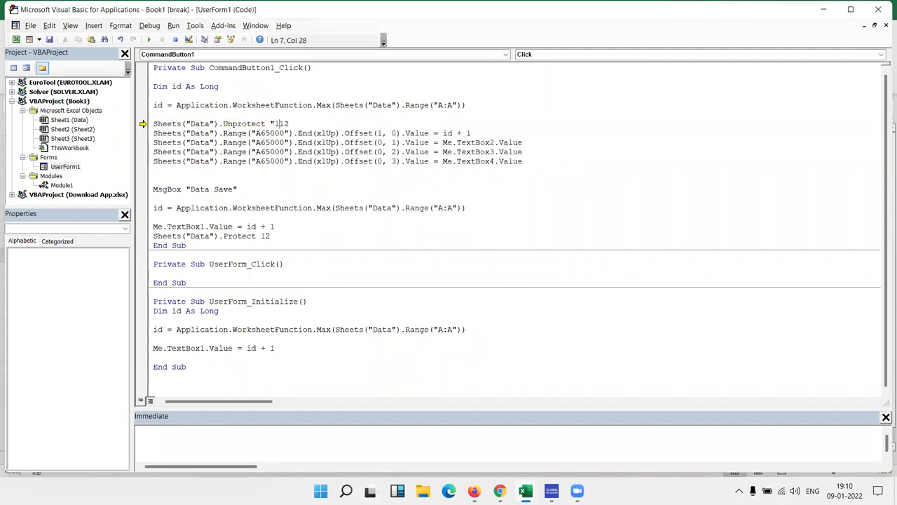
{"action": "key", "text": "Delete"}
{"action": "key", "text": "Delete"}
{"action": "type", "text": "\""}
{"action": "left_click", "coordinate": [271, 235]}
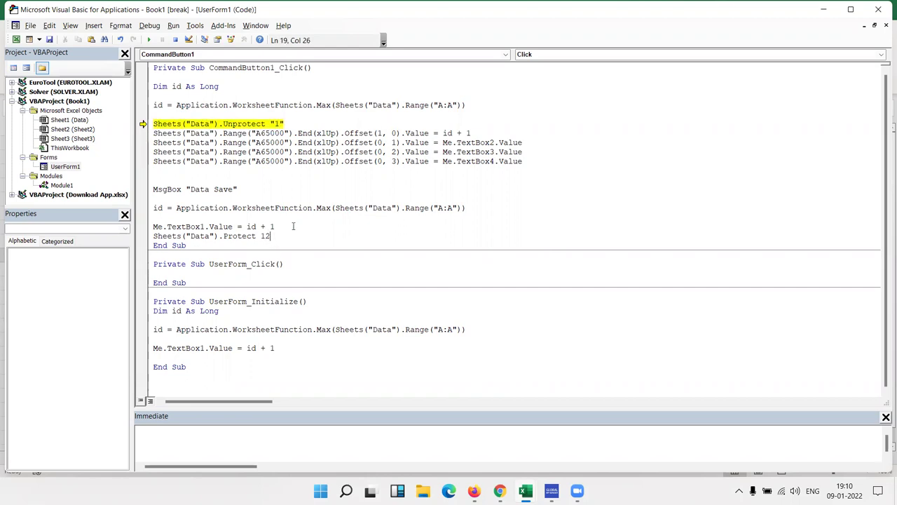
{"action": "key", "text": "BackSpace"}
{"action": "key", "text": "BackSpace"}
{"action": "type", "text": "\"1\""}
Resume the macro and save the Patna, 540 record three times as IDs 3, 4 and 5
{"action": "left_click", "coordinate": [149, 40]}
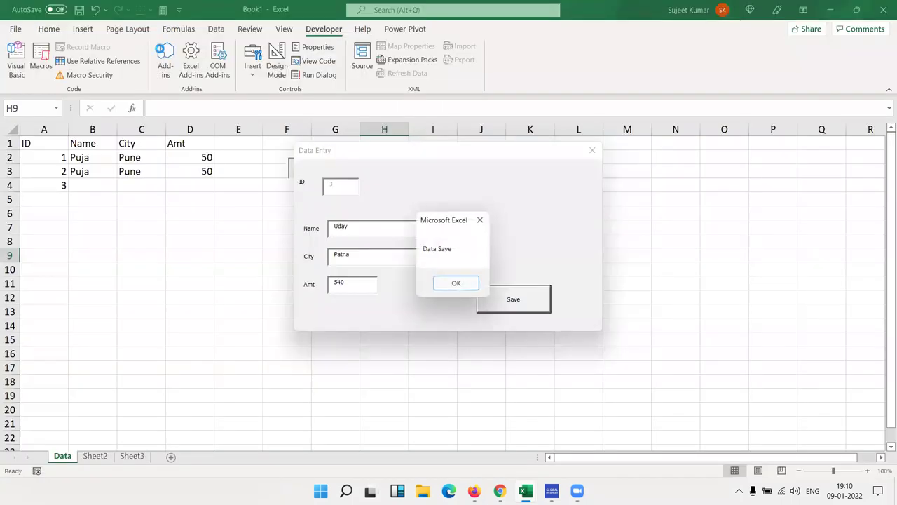
{"action": "left_click", "coordinate": [456, 283]}
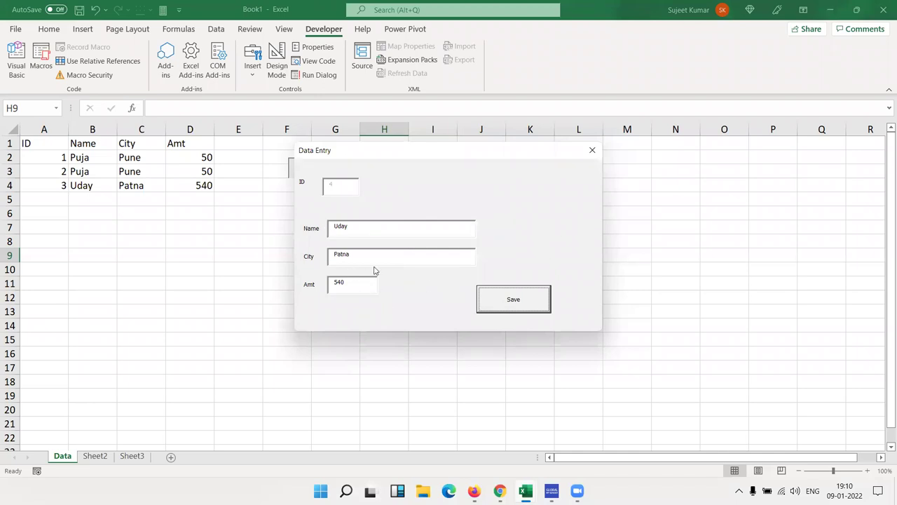
{"action": "left_click", "coordinate": [499, 304]}
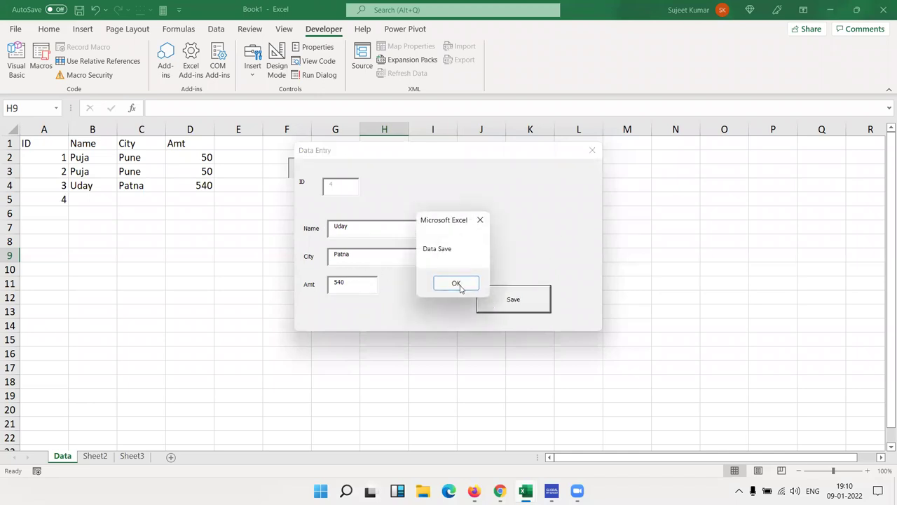
{"action": "left_click", "coordinate": [459, 285]}
{"action": "left_click", "coordinate": [495, 302]}
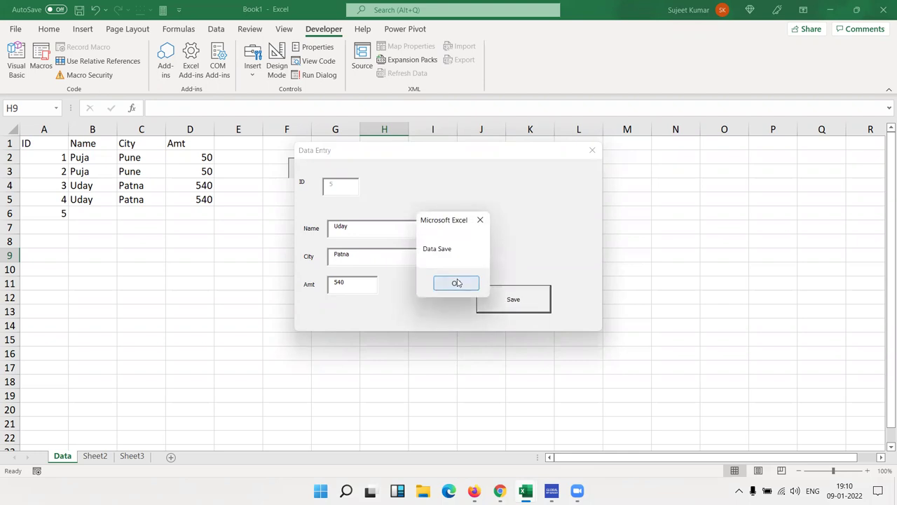
{"action": "left_click", "coordinate": [456, 283]}
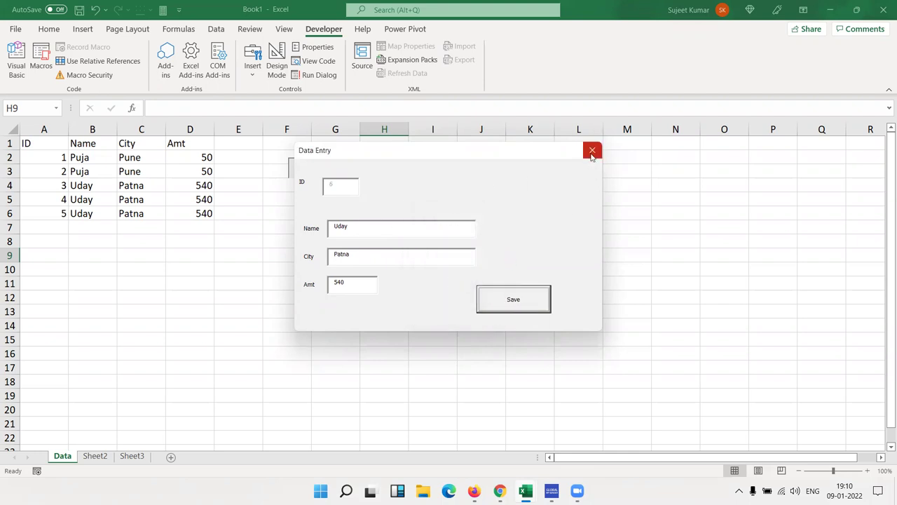
{"action": "left_click", "coordinate": [592, 152]}
Try editing cells such as A8 and confirm the protected-sheet warning blocks the change
{"action": "left_click", "coordinate": [282, 213]}
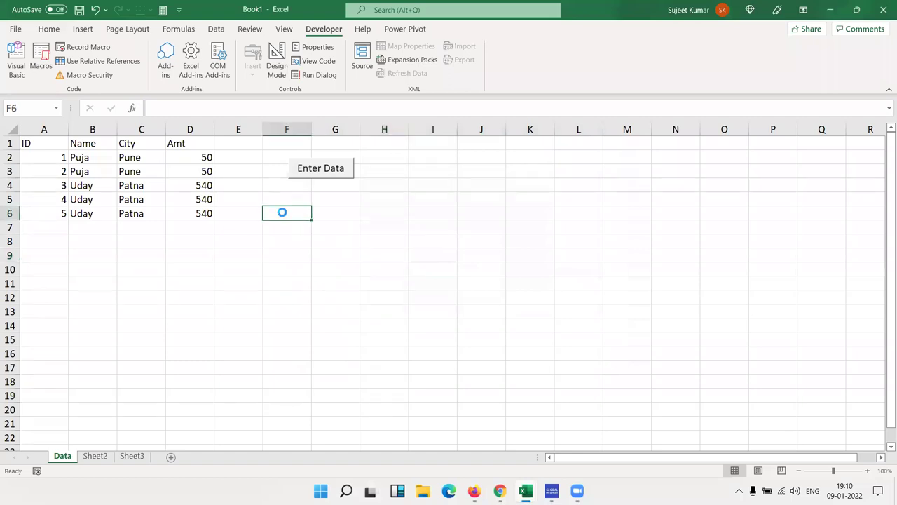
{"action": "left_click", "coordinate": [456, 276]}
{"action": "left_click", "coordinate": [61, 239]}
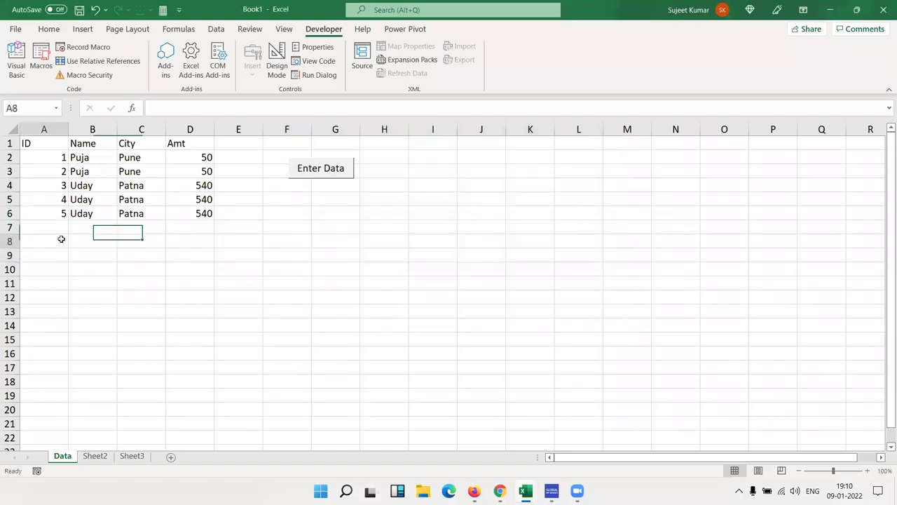
{"action": "double_click", "coordinate": [61, 239]}
{"action": "left_click", "coordinate": [449, 276]}
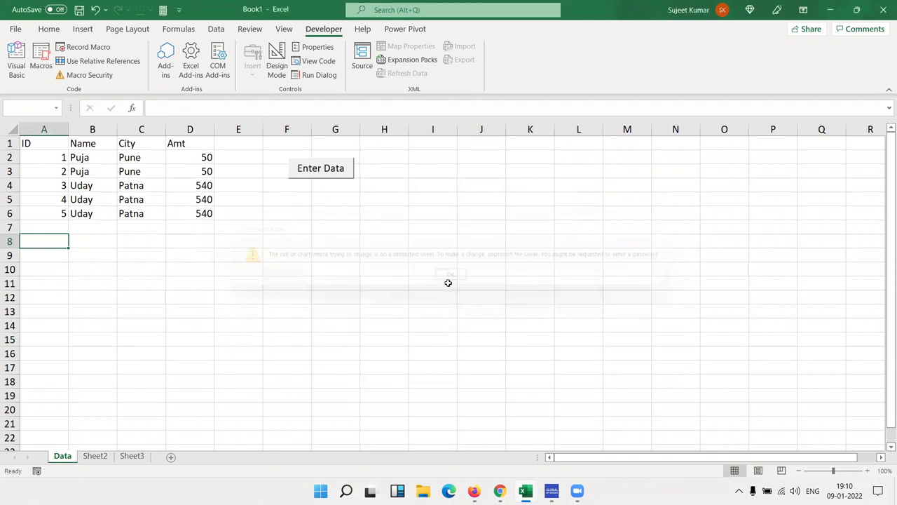
{"action": "key", "text": "alt+F11"}
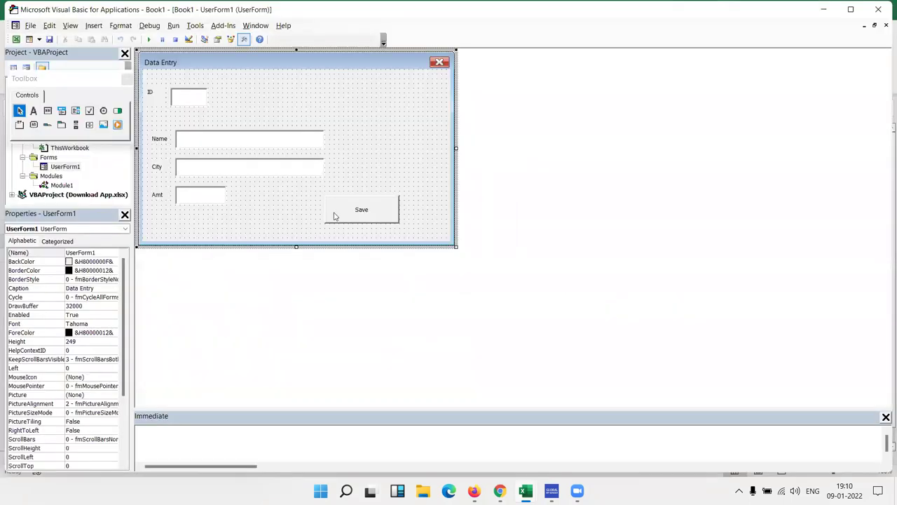
Open the Tools menu in the Visual Basic editor
{"action": "left_click", "coordinate": [191, 29]}
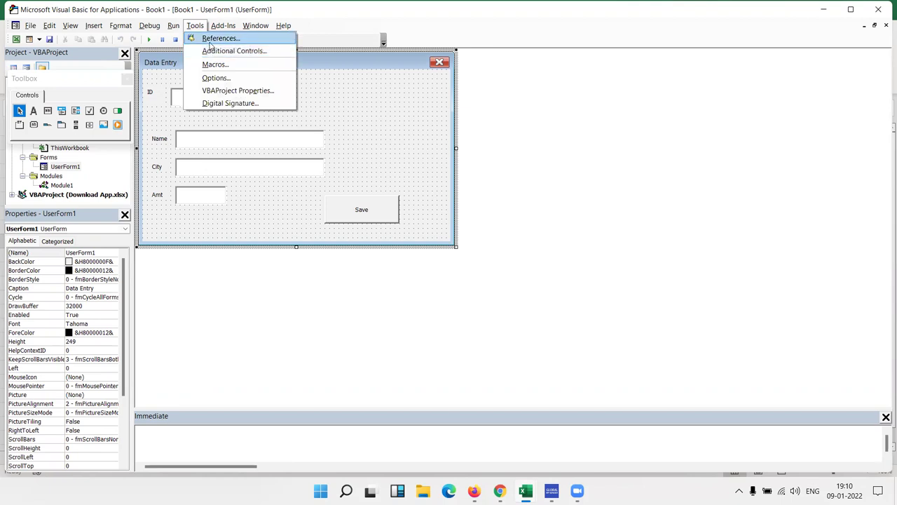
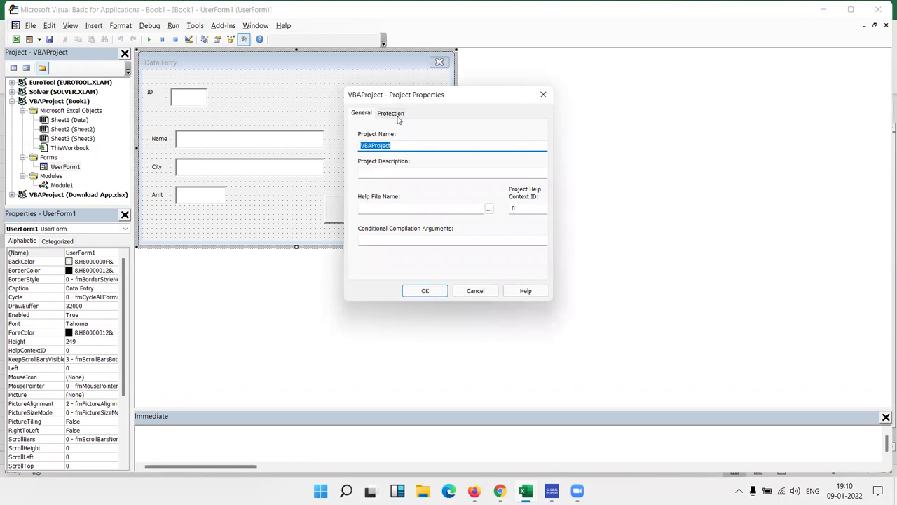
Enable Lock project for viewing on the Protection tab, select the password confirmation field, and close Project Properties
{"action": "left_click", "coordinate": [398, 116]}
{"action": "left_click", "coordinate": [377, 153]}
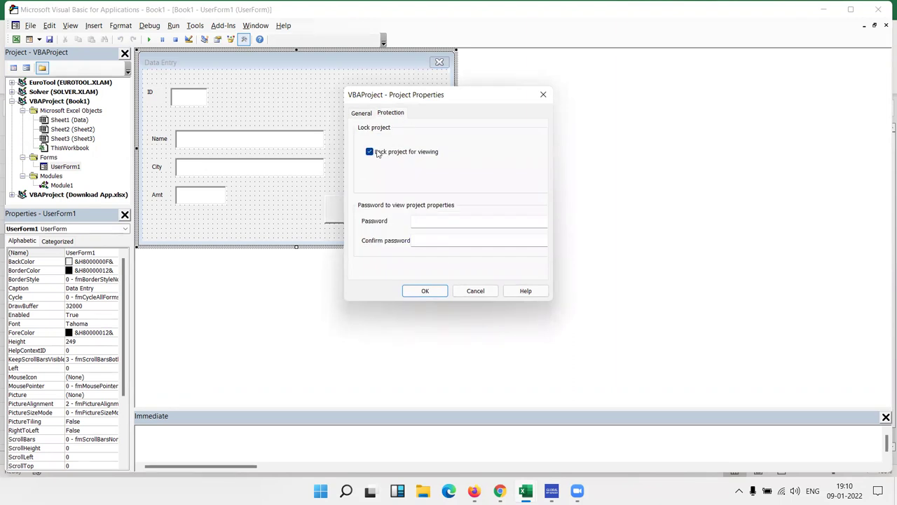
{"action": "left_click", "coordinate": [427, 237]}
{"action": "left_click", "coordinate": [542, 93]}
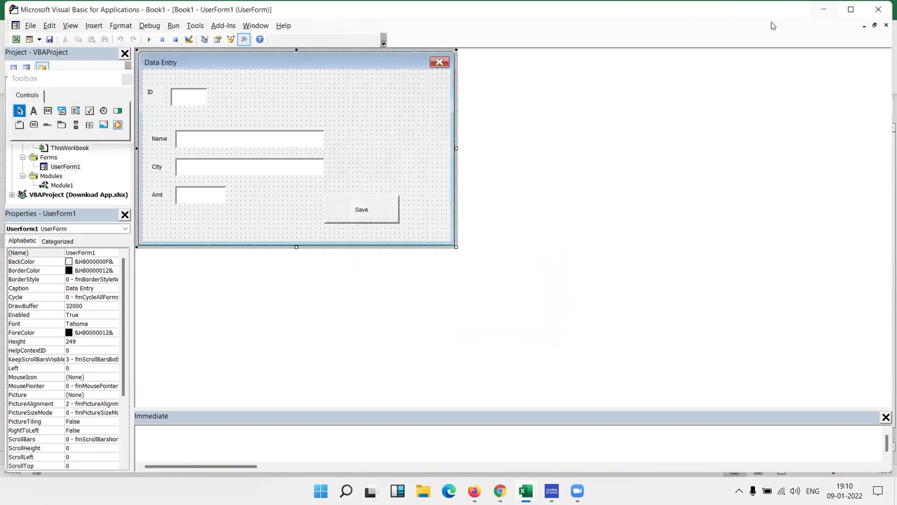
Switch from the VBA editor back to the Excel Data sheet and minimize Excel to the desktop
{"action": "key", "text": "alt+F11"}
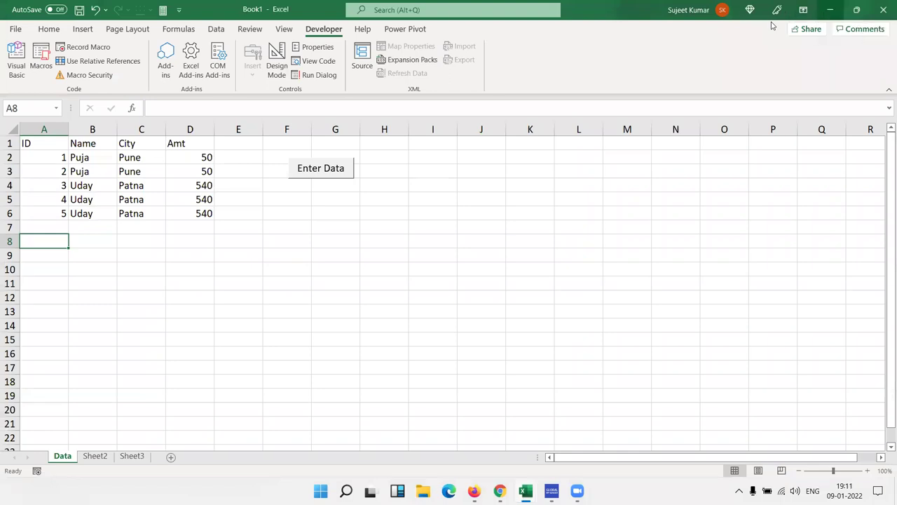
{"action": "left_click", "coordinate": [830, 9]}
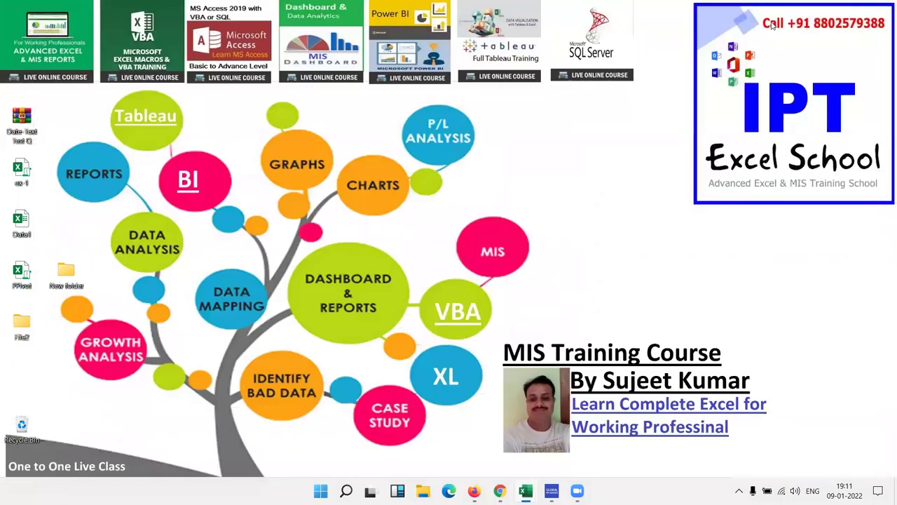